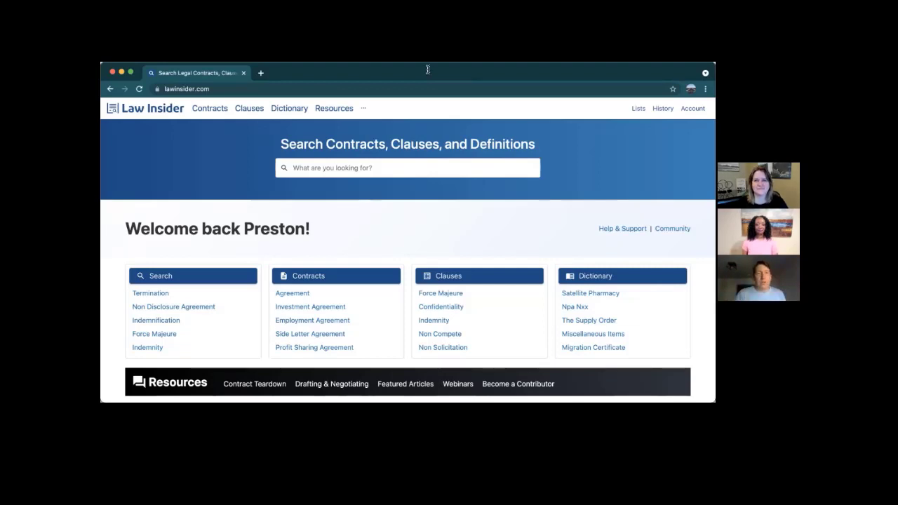
Open the Sample Contracts by Contract Type page from Contracts > Browse by Tag
mouse_move(216, 110)
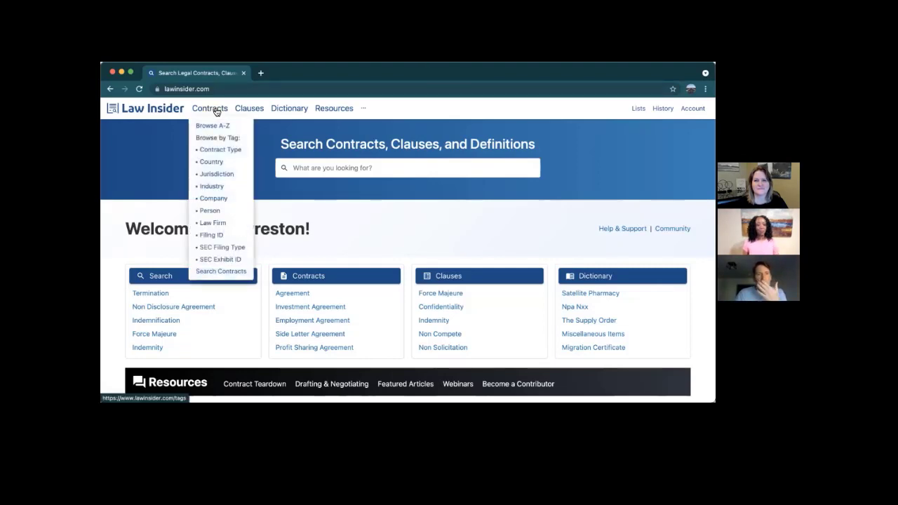
mouse_move(331, 113)
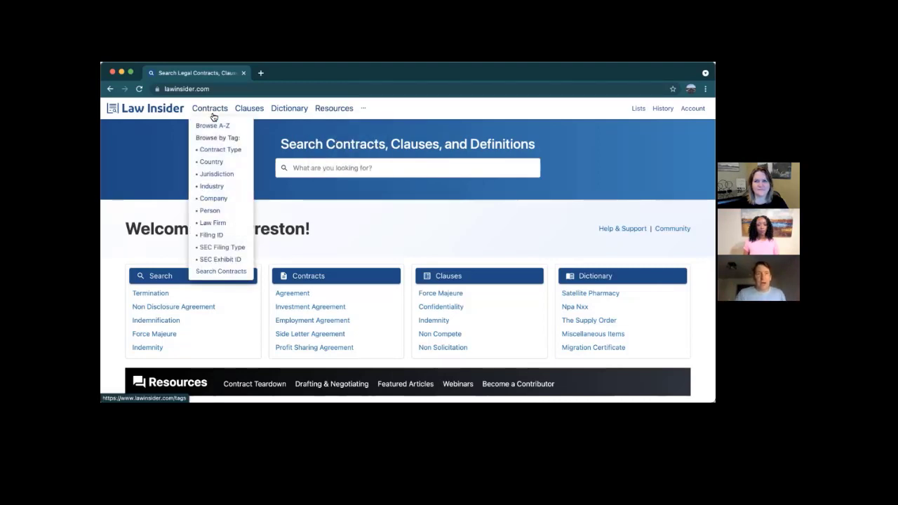
click(216, 151)
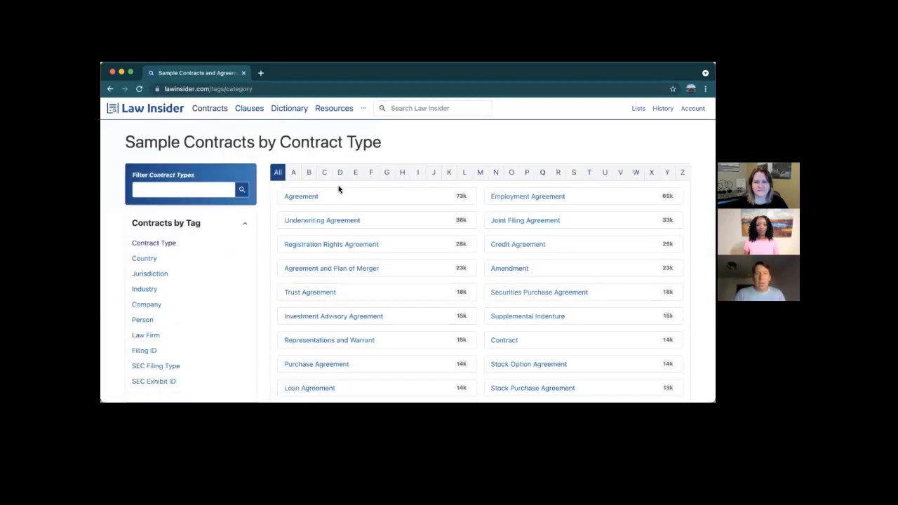
Open the Employment Agreement sample contracts and browse the results back to the top
click(503, 197)
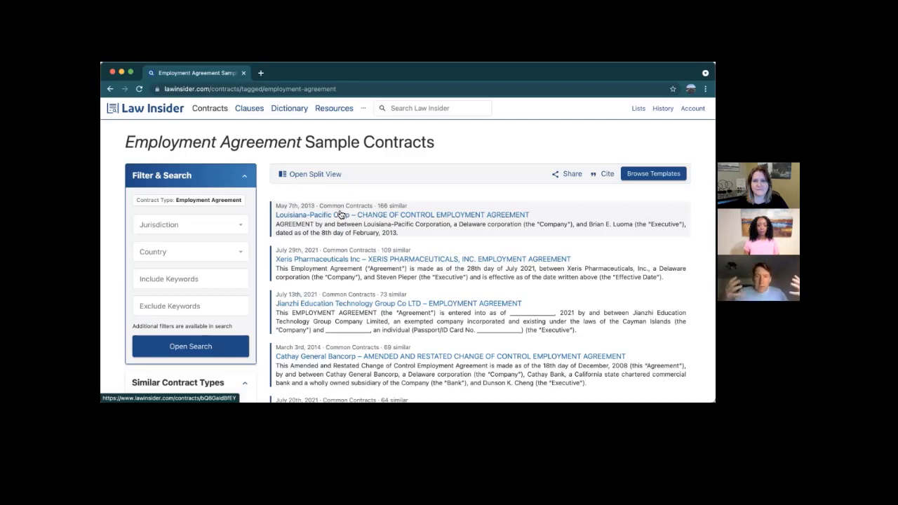
scroll(340, 214, down, 1)
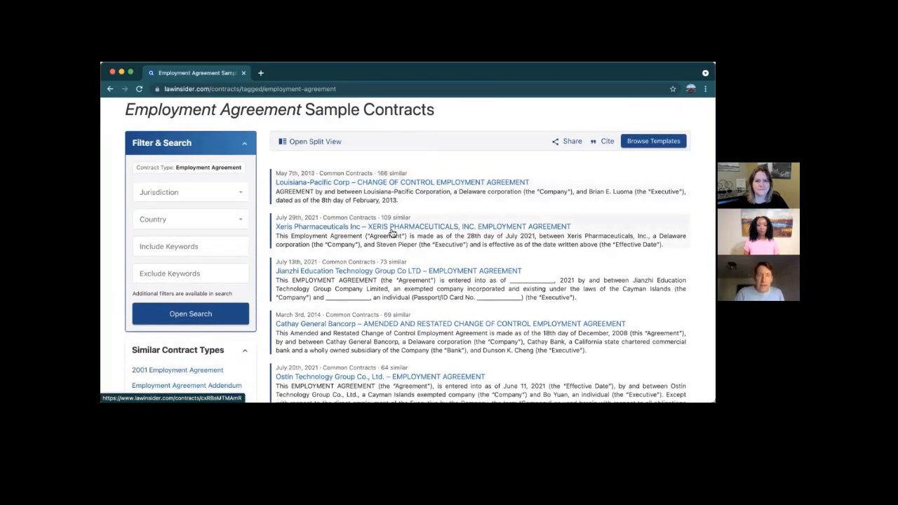
scroll(392, 210, down, 3)
scroll(390, 231, down, 5)
scroll(389, 273, up, 4)
scroll(389, 273, up, 4)
scroll(346, 286, down, 10)
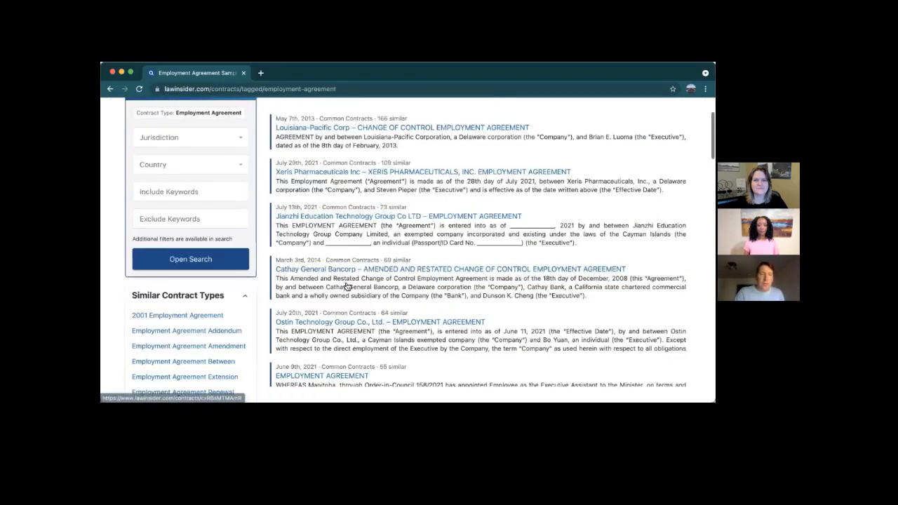
scroll(337, 280, up, 10)
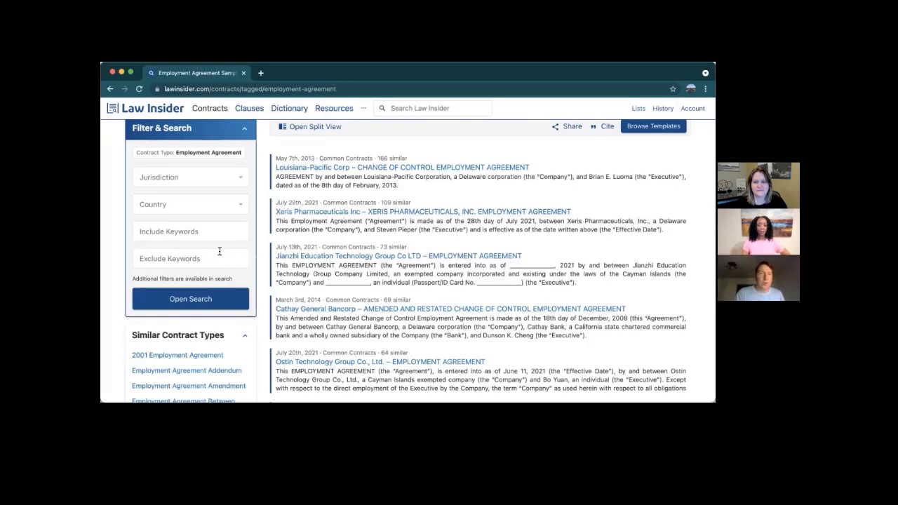
scroll(210, 140, up, 2)
Go to the Sample Contract Clauses directory listing clauses like Notices and Governing Law
click(256, 108)
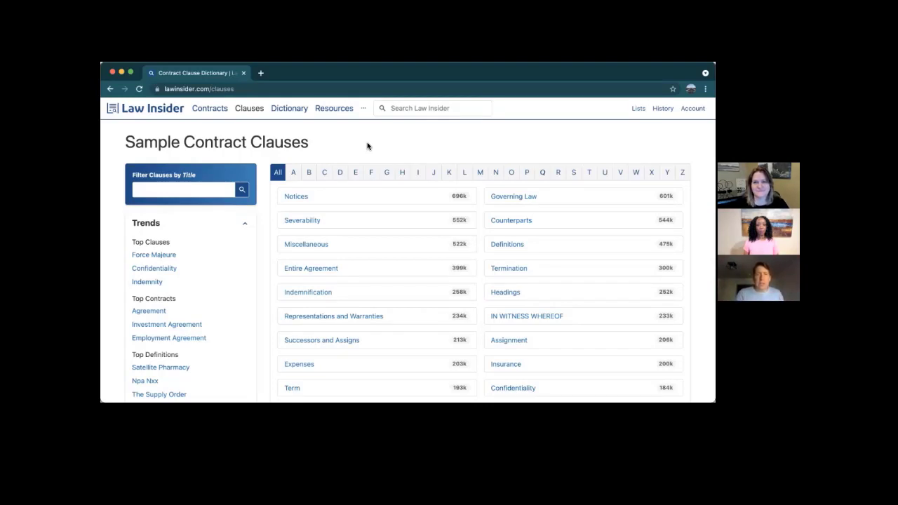
Open the Termination sample clauses and browse the clause variants, returning to the top
click(502, 268)
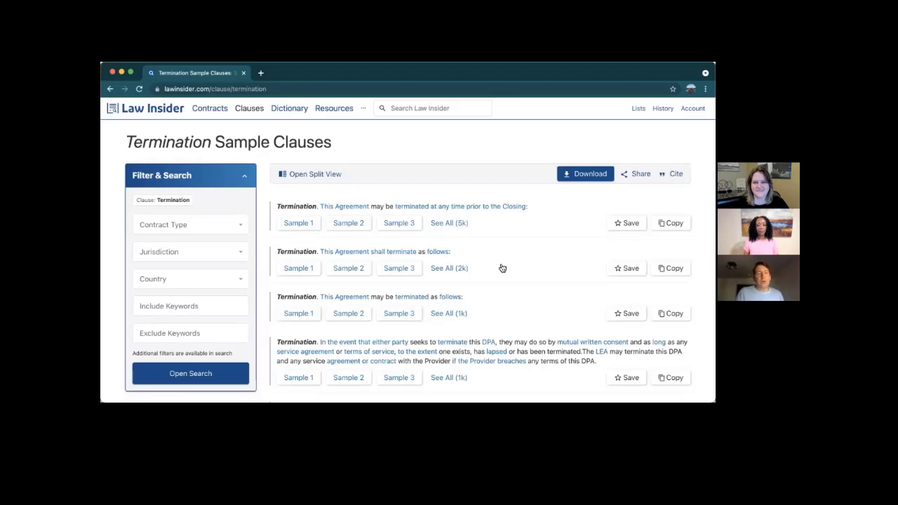
scroll(502, 267, down, 5)
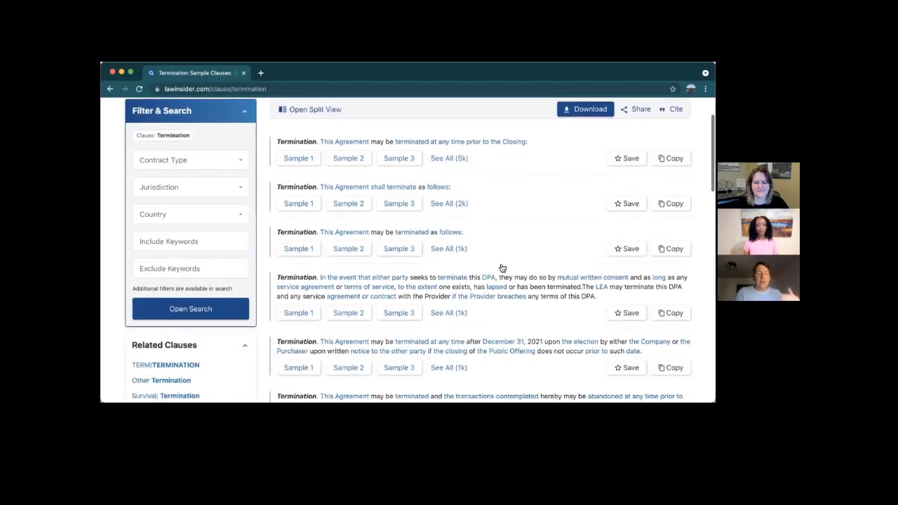
scroll(502, 268, down, 4)
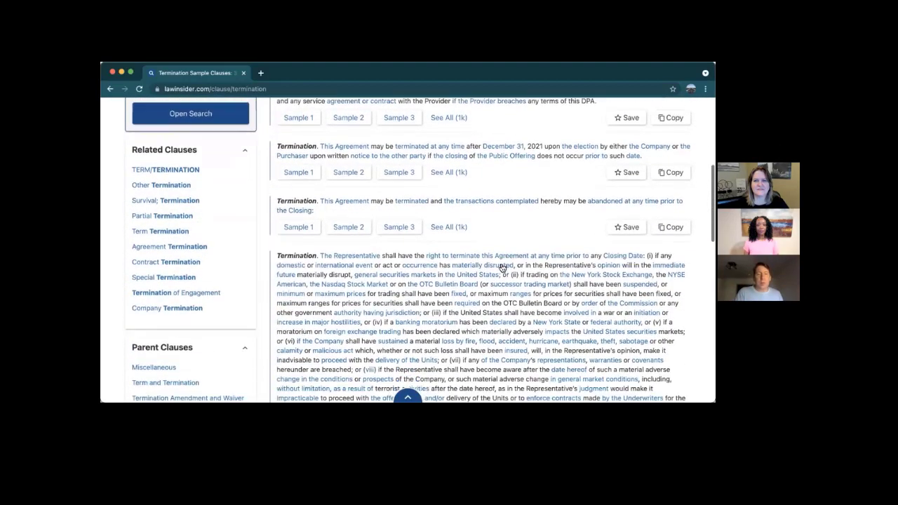
scroll(502, 268, up, 10)
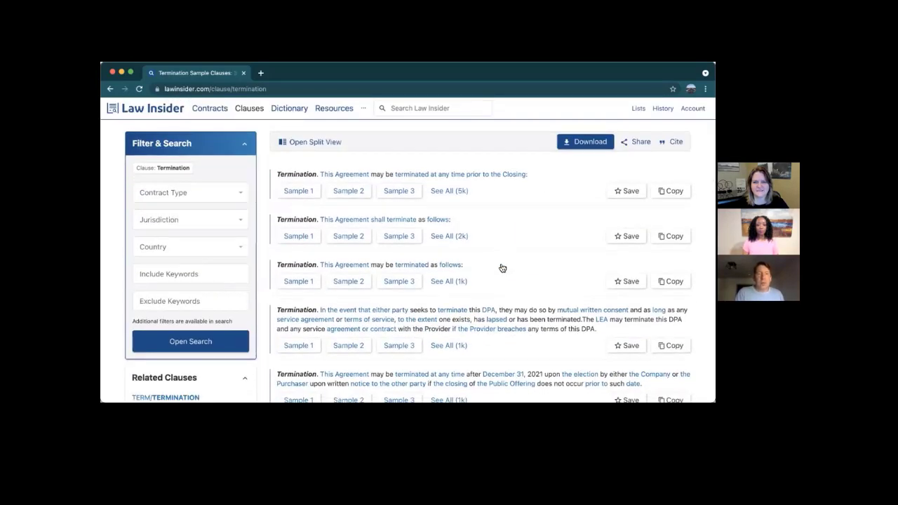
scroll(502, 268, down, 3)
scroll(502, 268, down, 3)
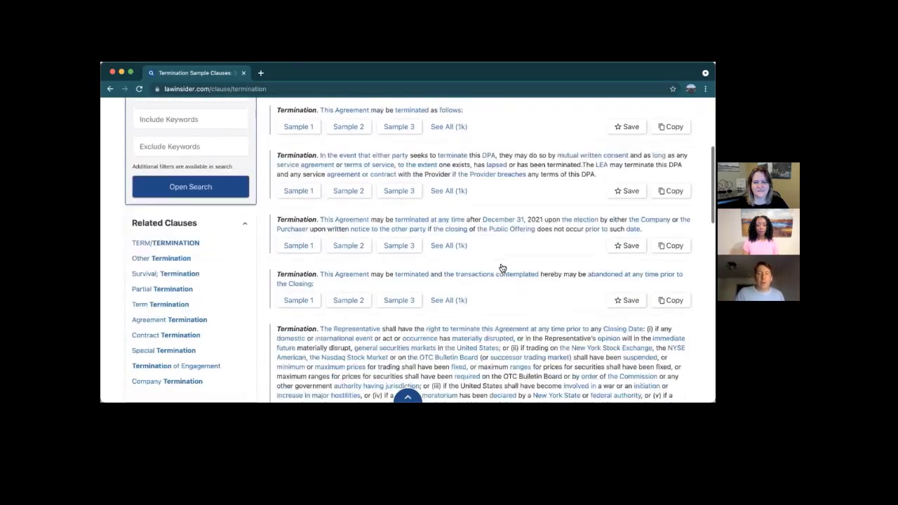
scroll(502, 268, down, 6)
scroll(502, 268, down, 8)
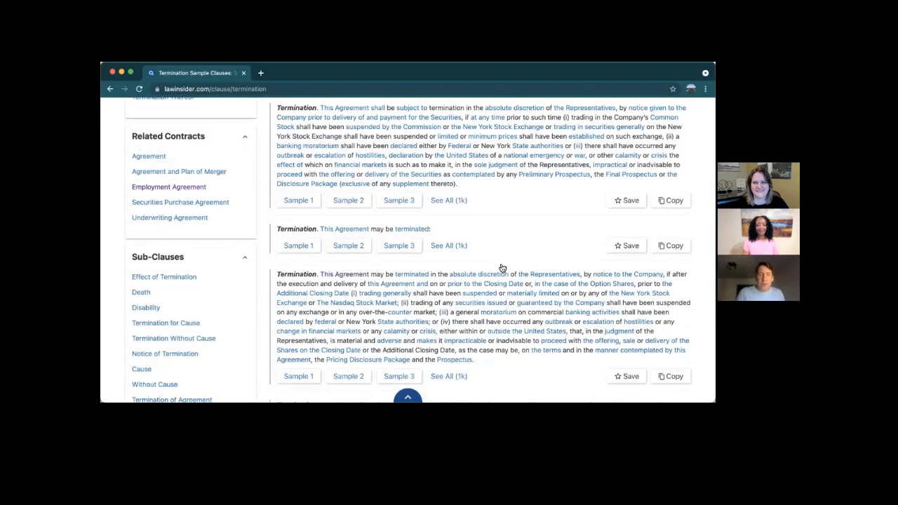
scroll(503, 268, up, 2)
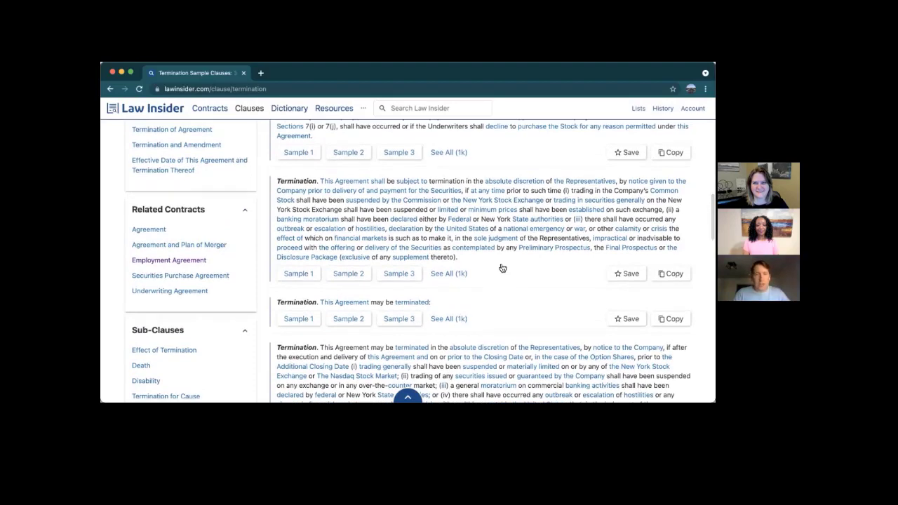
scroll(502, 268, up, 10)
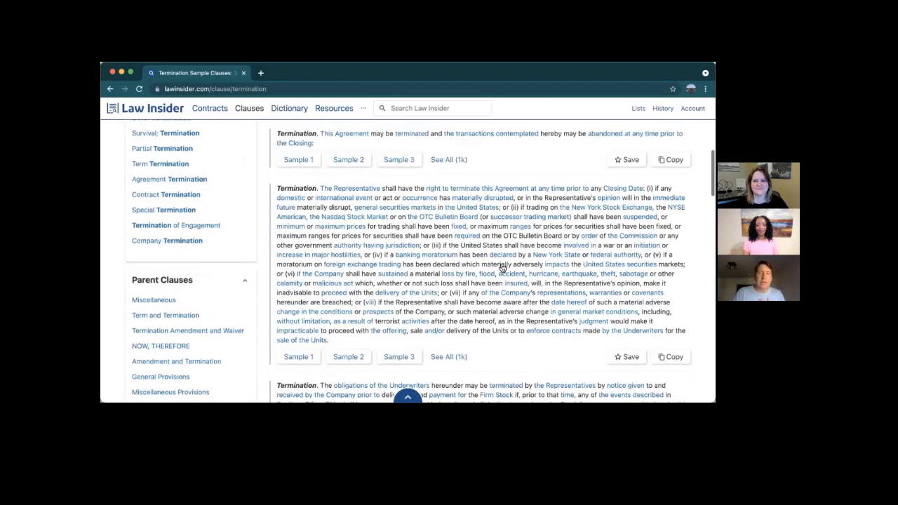
scroll(502, 268, up, 10)
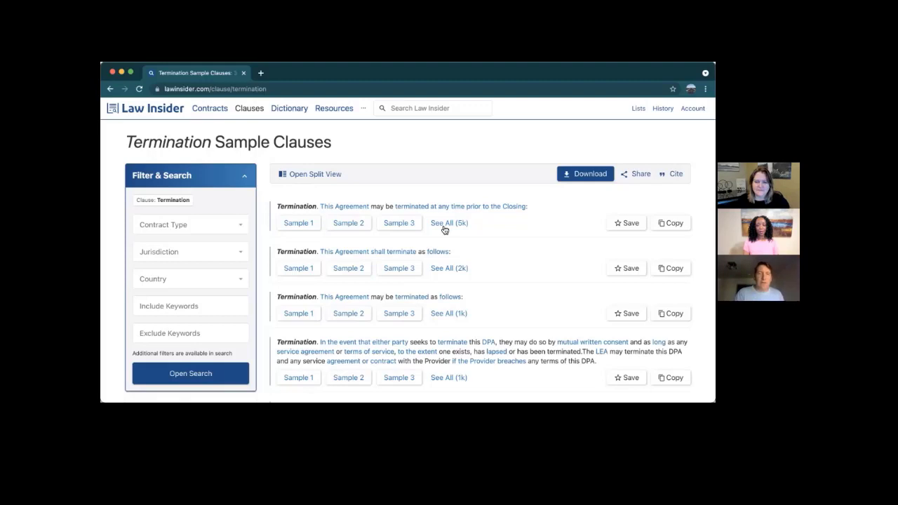
Turn on split view and preview the first sample of the merger termination clause
click(314, 174)
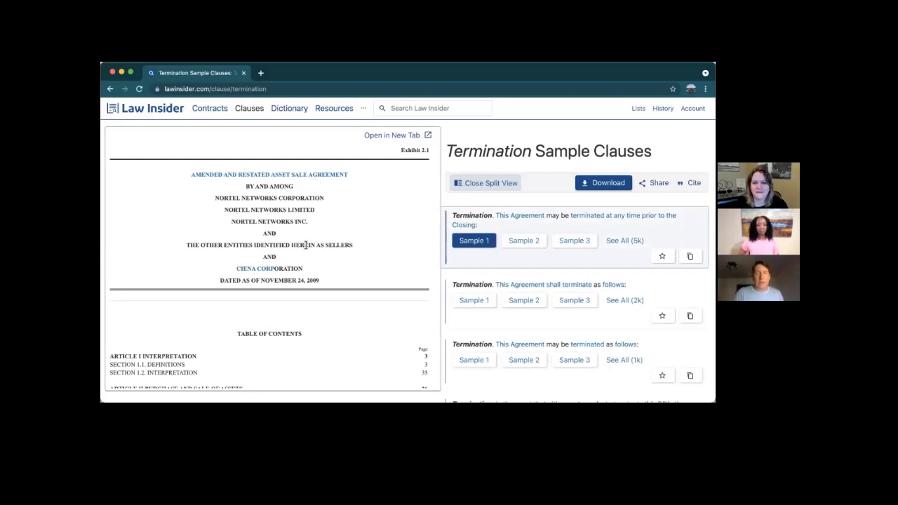
scroll(306, 247, down, 15)
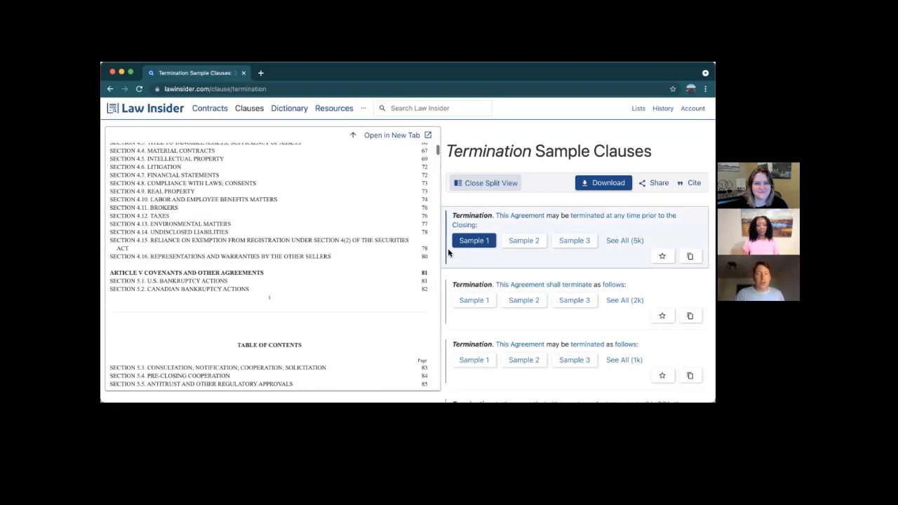
scroll(493, 278, down, 10)
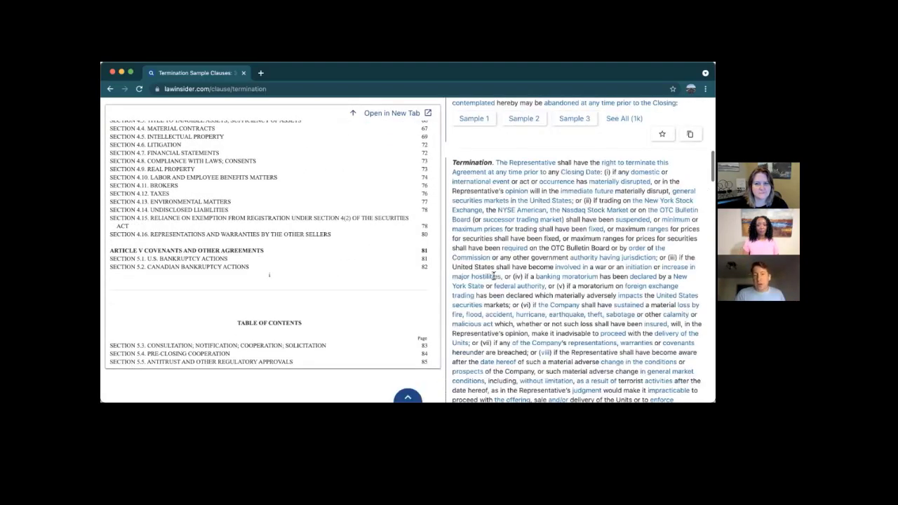
scroll(494, 278, down, 15)
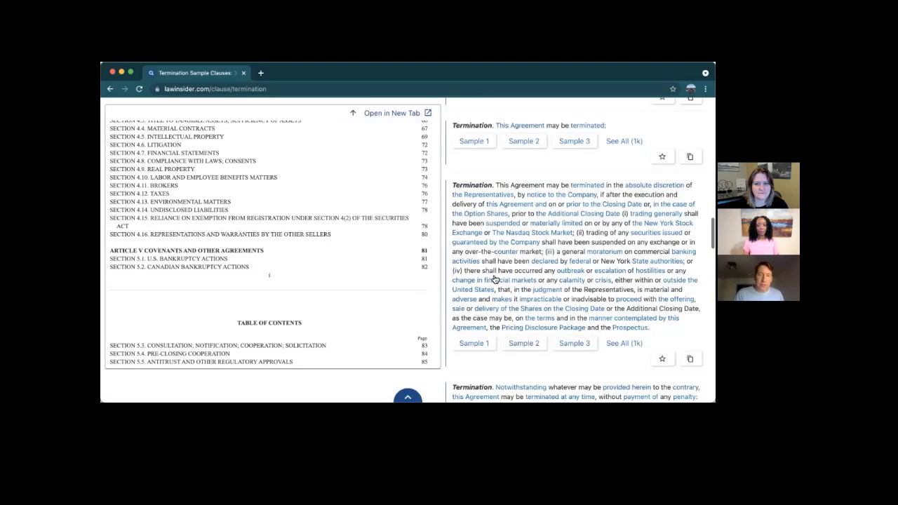
scroll(502, 250, down, 2)
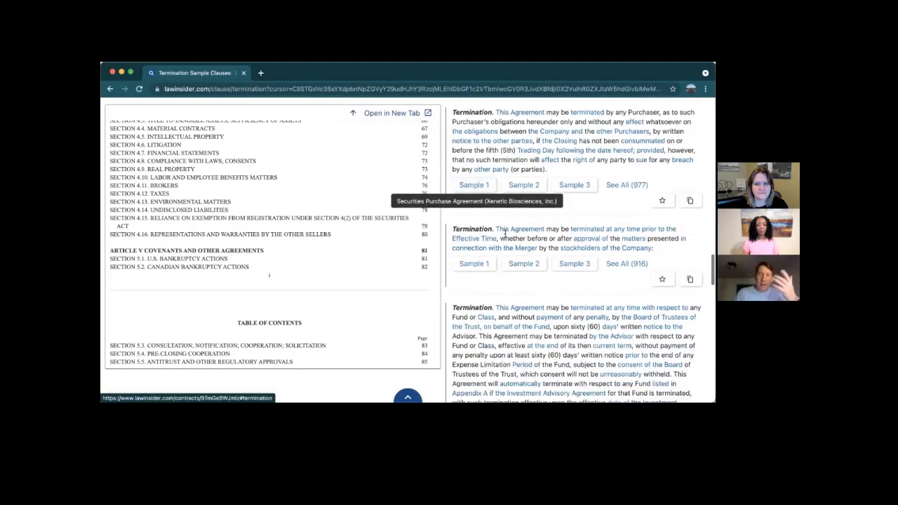
click(473, 265)
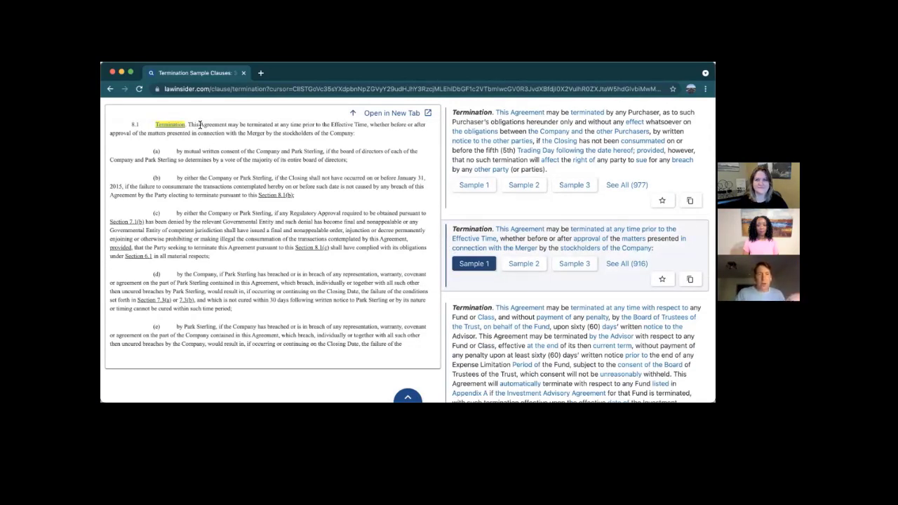
Browse the sample merger agreement preview, then close the split view
scroll(200, 127, up, 5)
scroll(351, 232, up, 15)
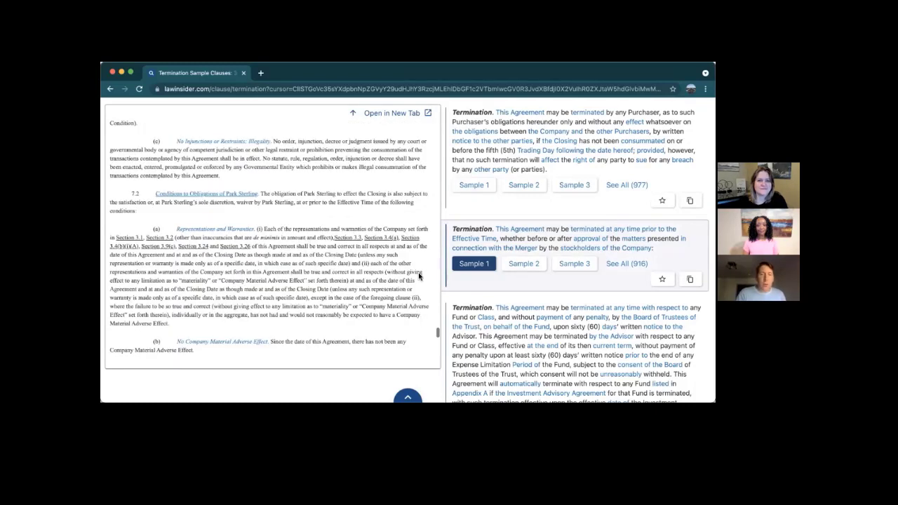
drag(438, 320, 444, 119)
scroll(381, 240, down, 3)
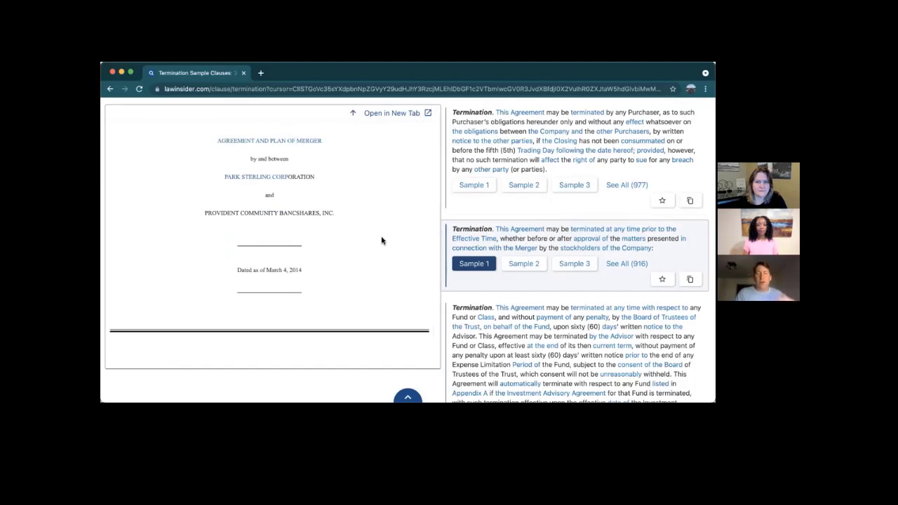
scroll(381, 240, down, 10)
scroll(381, 241, up, 15)
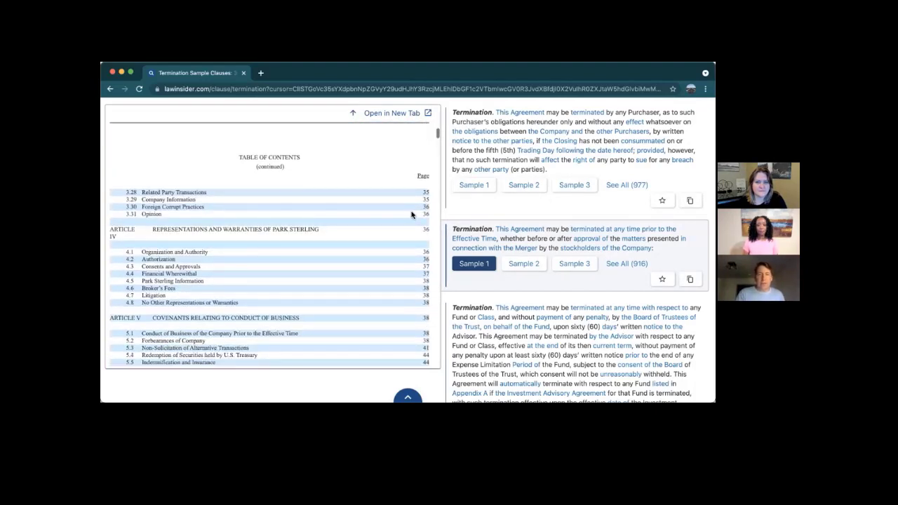
scroll(491, 183, up, 5)
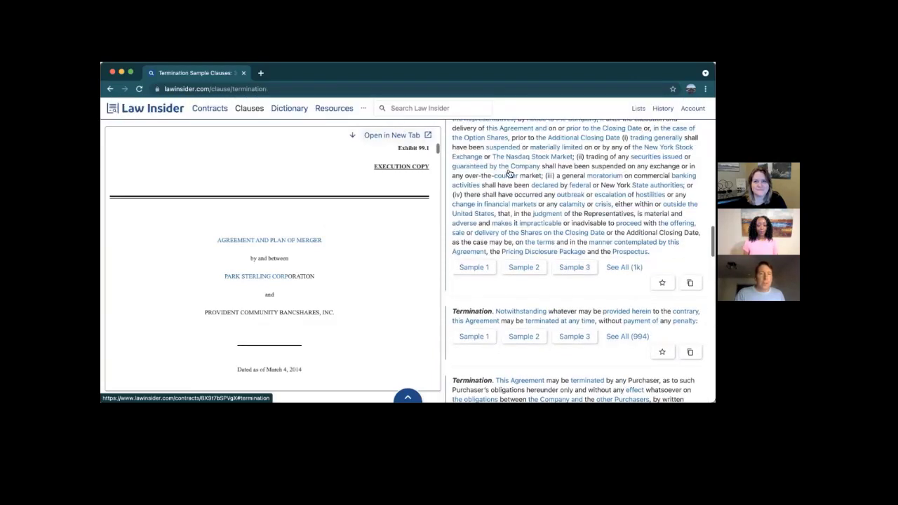
scroll(505, 170, up, 5)
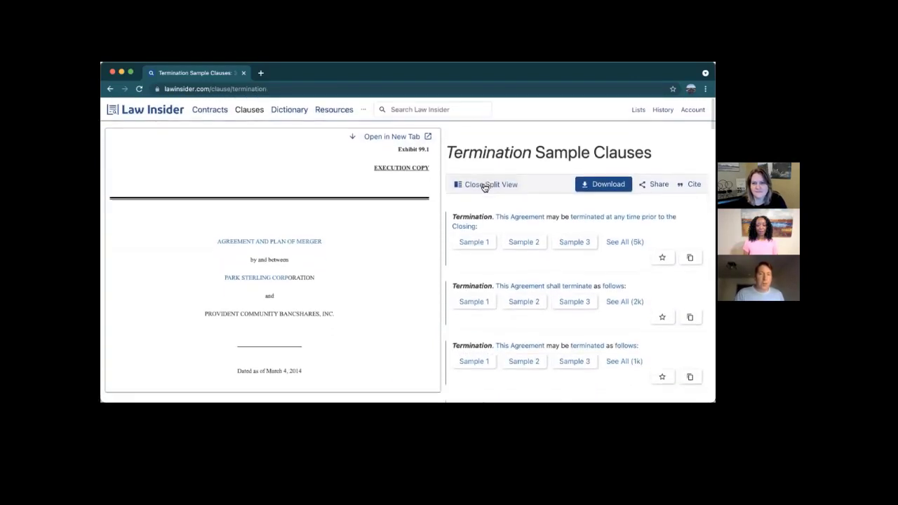
click(483, 183)
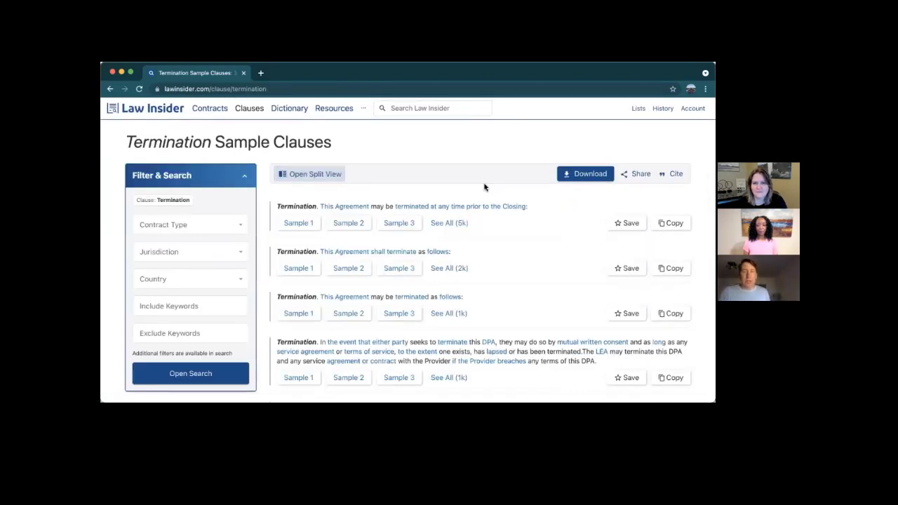
scroll(212, 293, down, 5)
scroll(212, 293, down, 1)
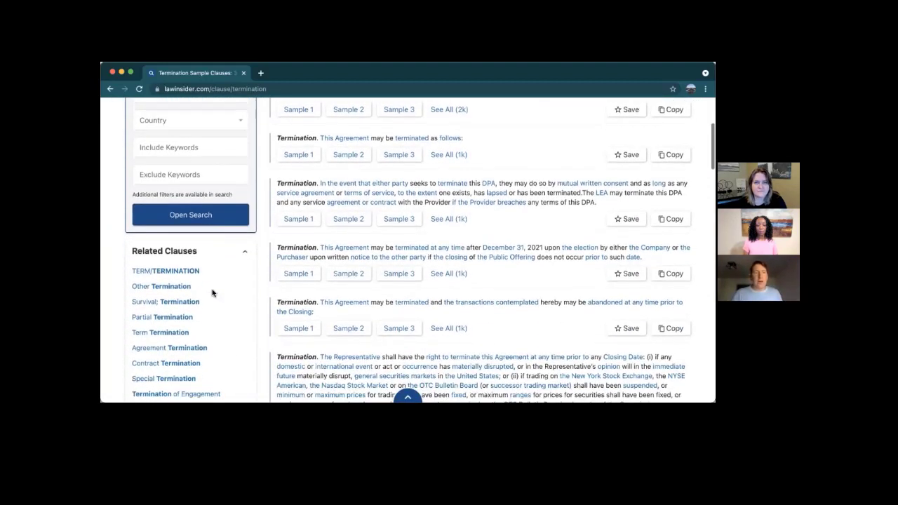
scroll(212, 292, up, 1)
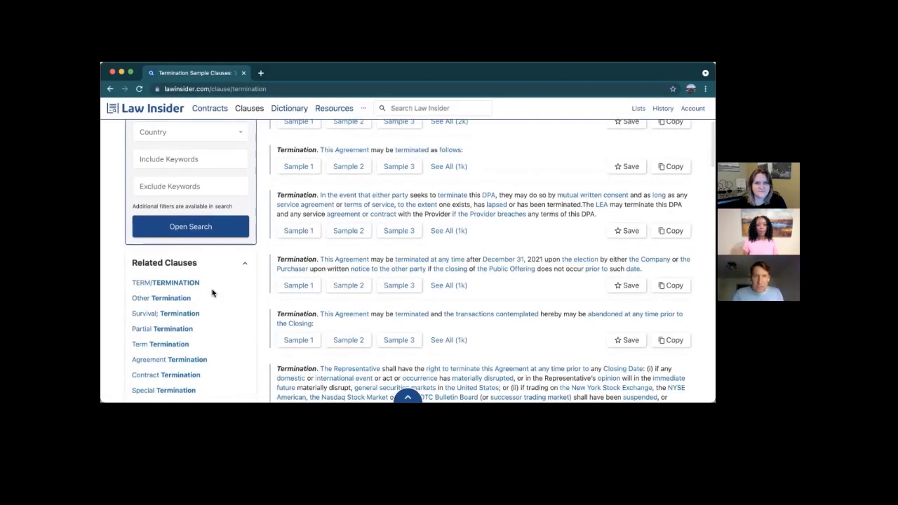
scroll(213, 292, up, 5)
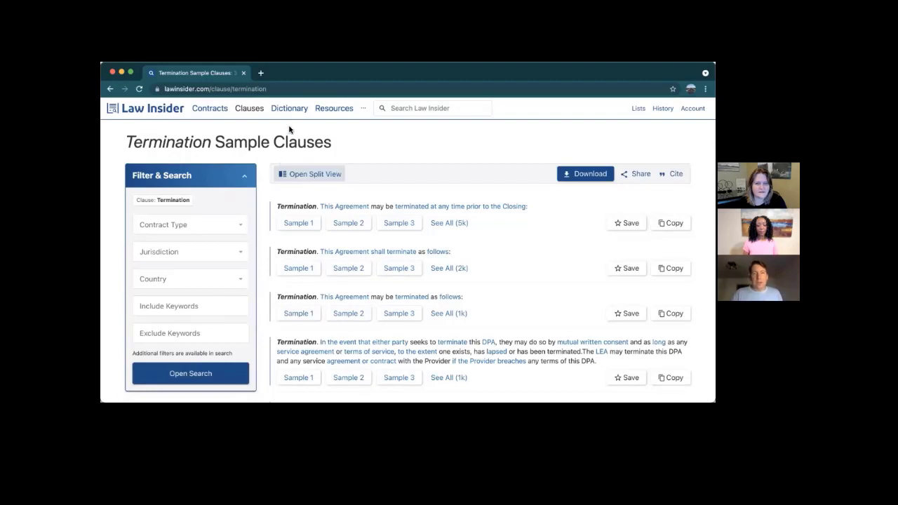
mouse_move(290, 114)
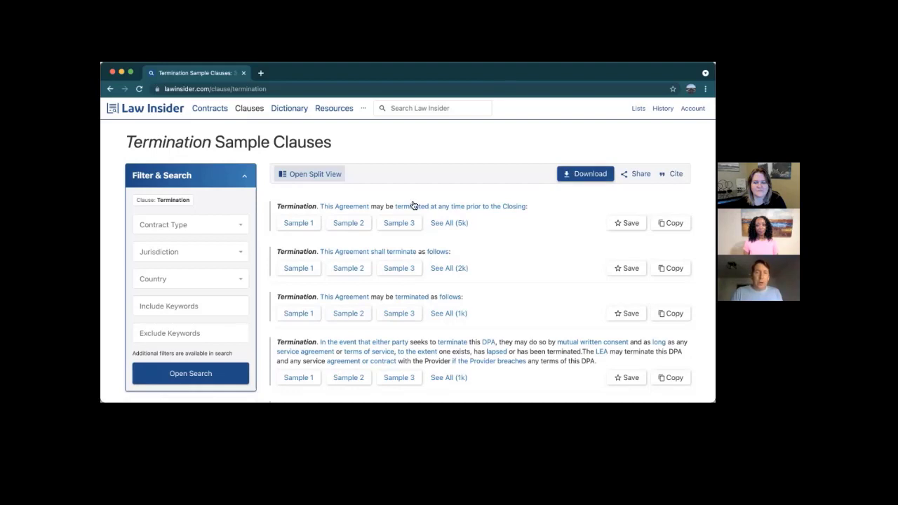
Open the Amended and Restated Asset Sale Agreement and check its PDF, DOCX, HTML, Google Docs download options
click(301, 224)
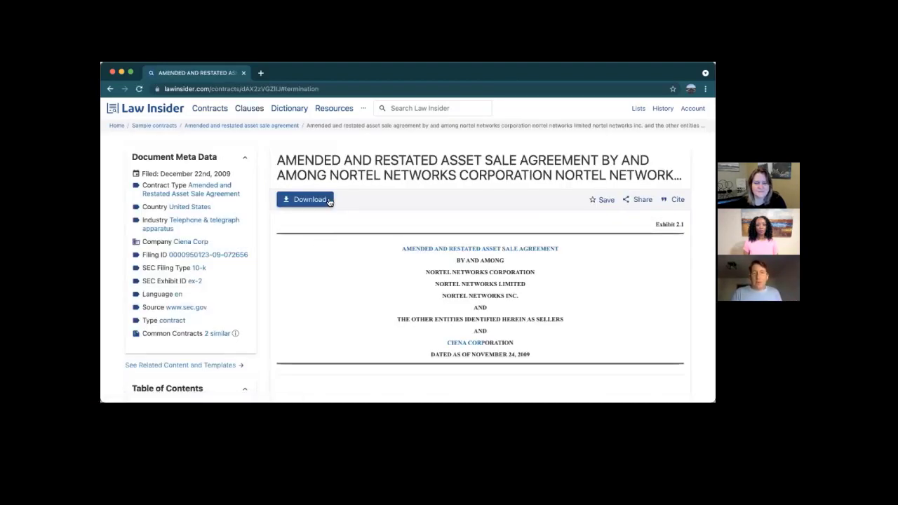
click(305, 202)
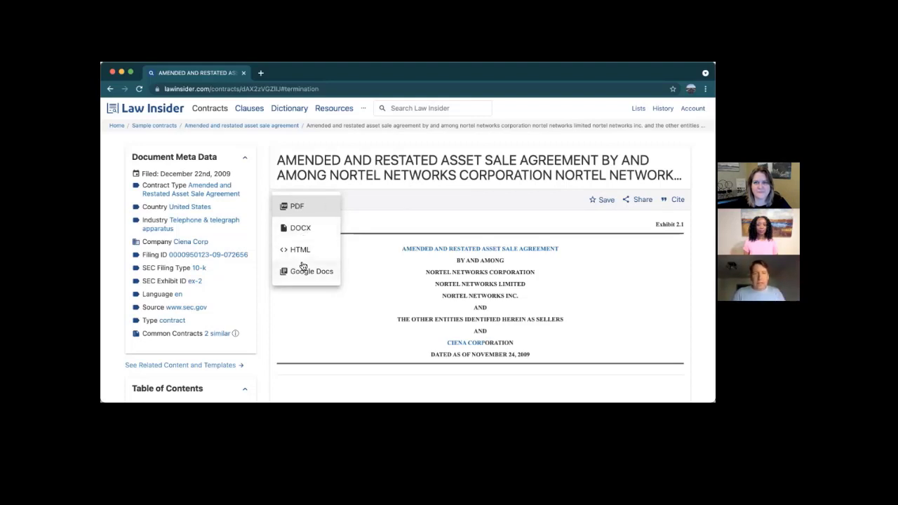
click(388, 202)
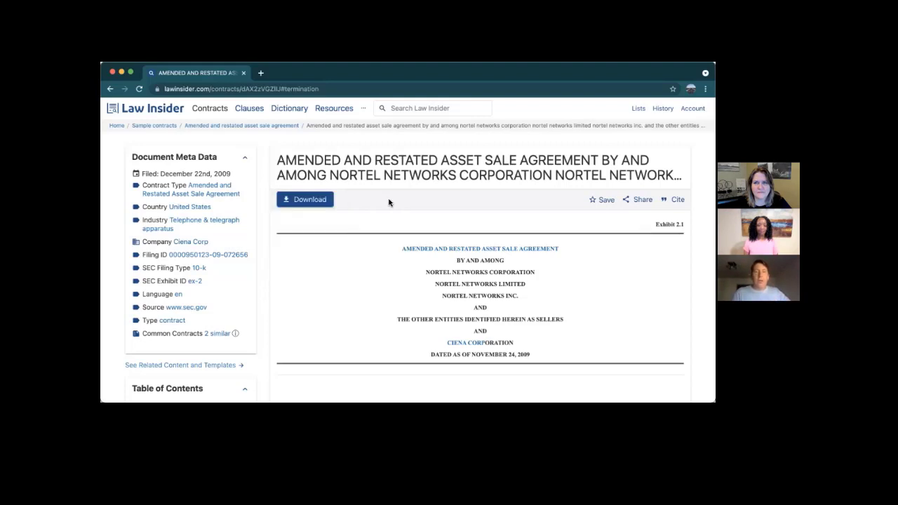
Save the asset sale agreement, then the first Indemnification clause, to the same client list
click(597, 200)
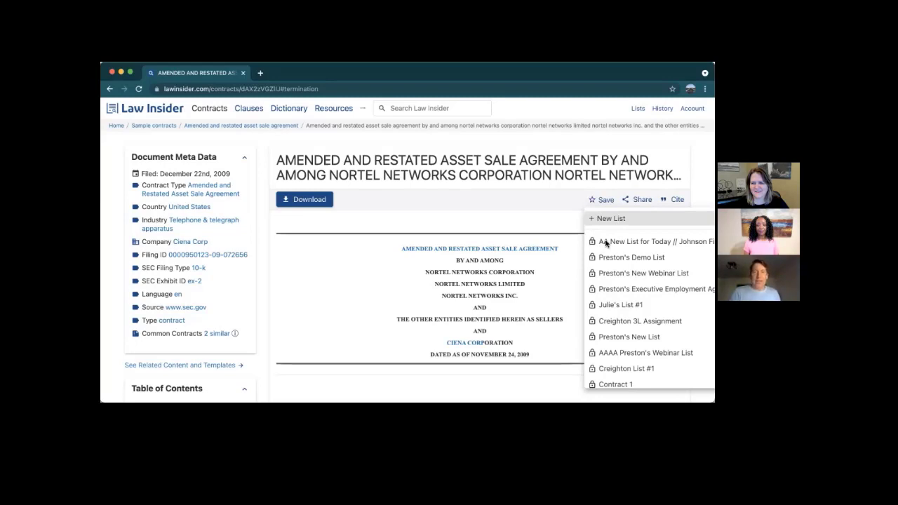
click(606, 244)
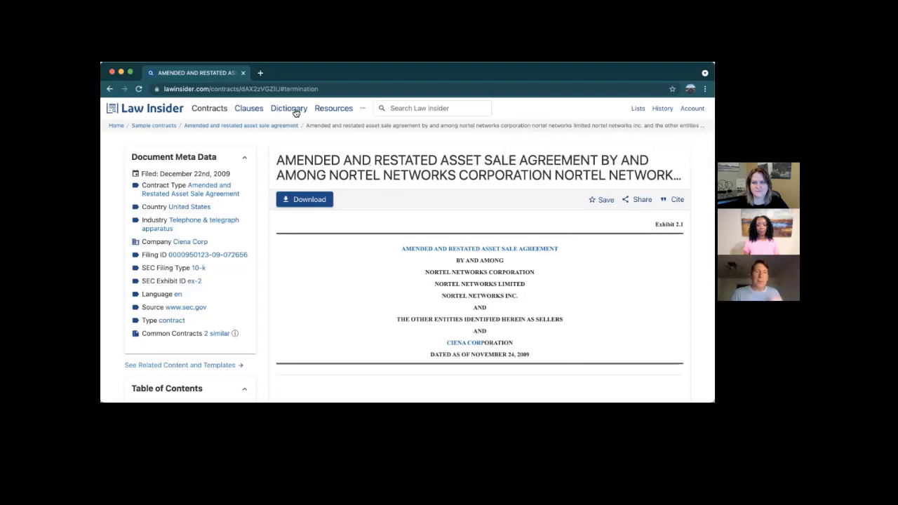
mouse_move(249, 110)
click(251, 126)
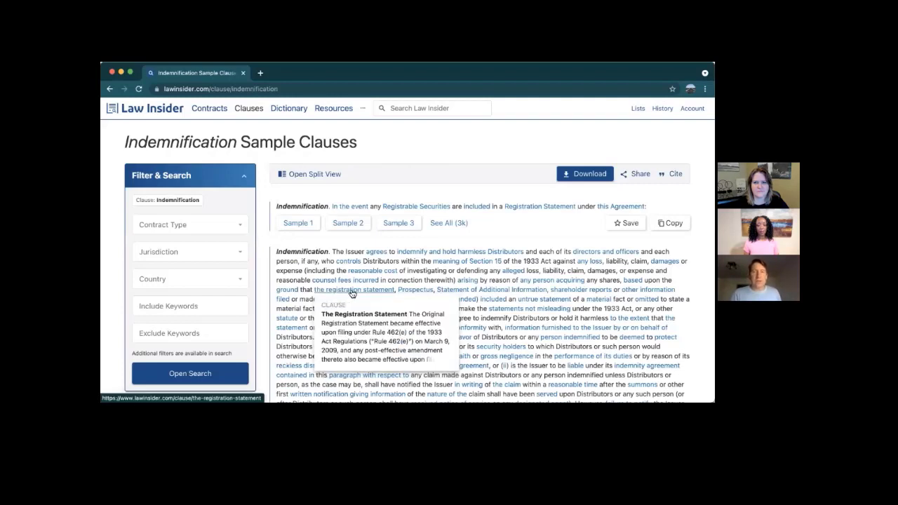
click(621, 225)
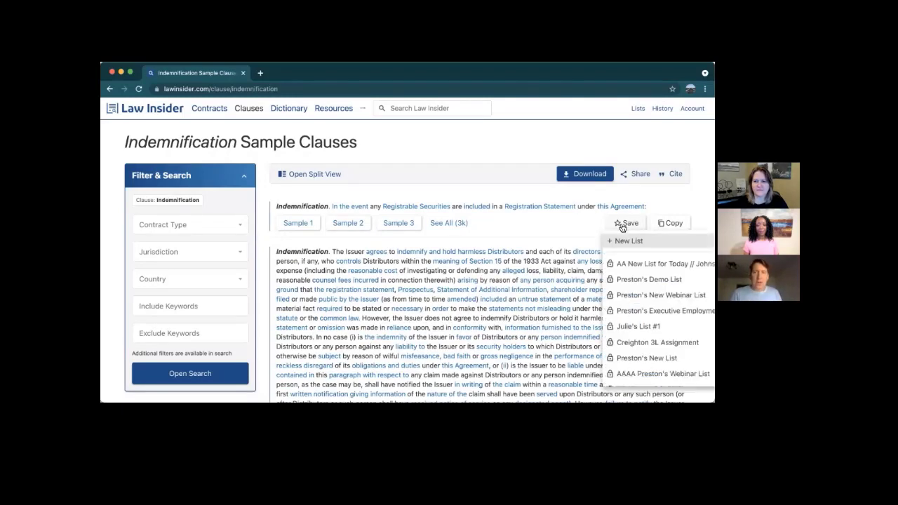
click(620, 264)
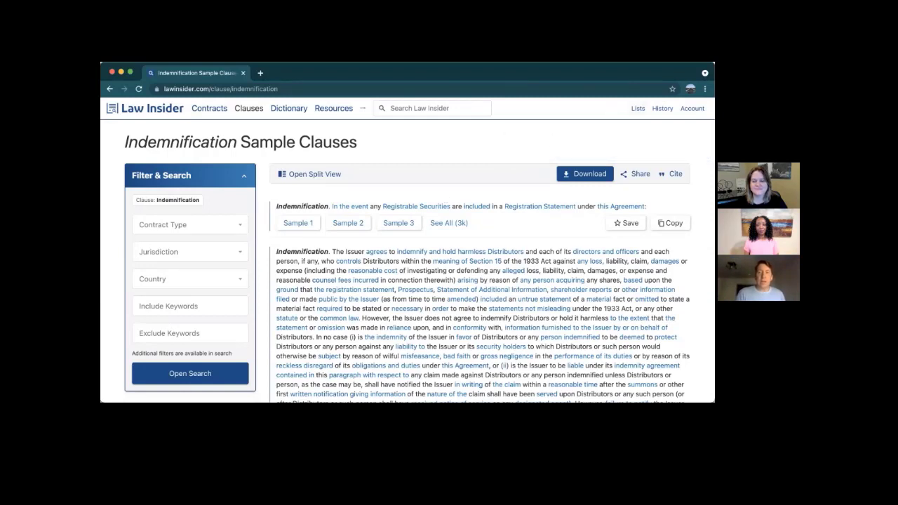
Open the client list, review its saved items, and check then close its Sharing settings
mouse_move(624, 113)
click(618, 143)
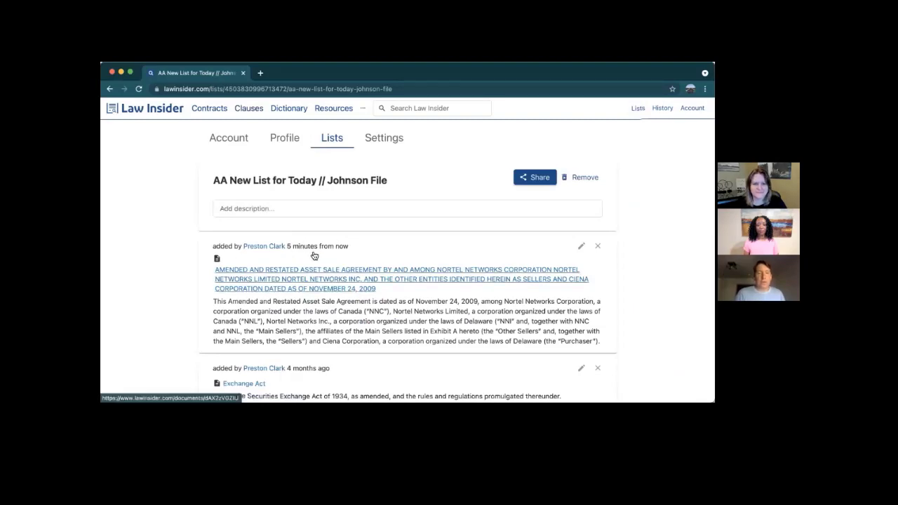
scroll(328, 267, down, 5)
scroll(306, 271, down, 2)
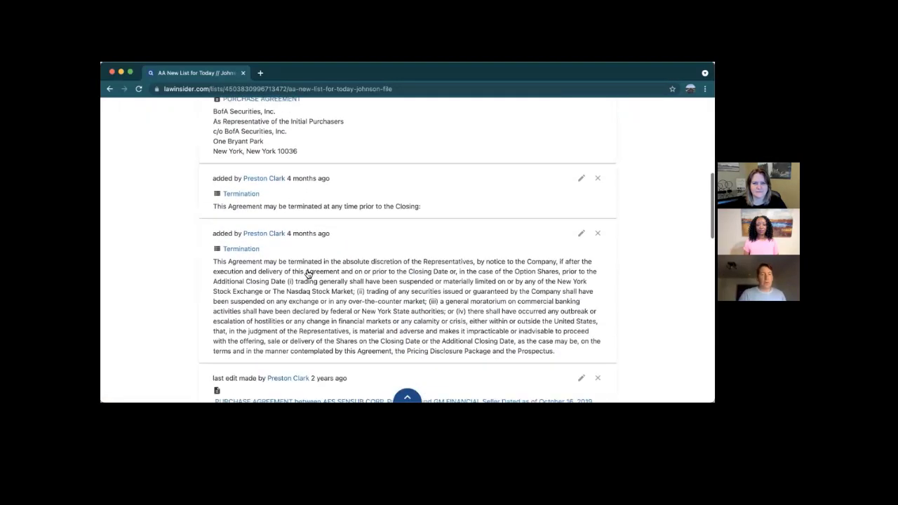
scroll(308, 274, up, 3)
scroll(307, 274, up, 5)
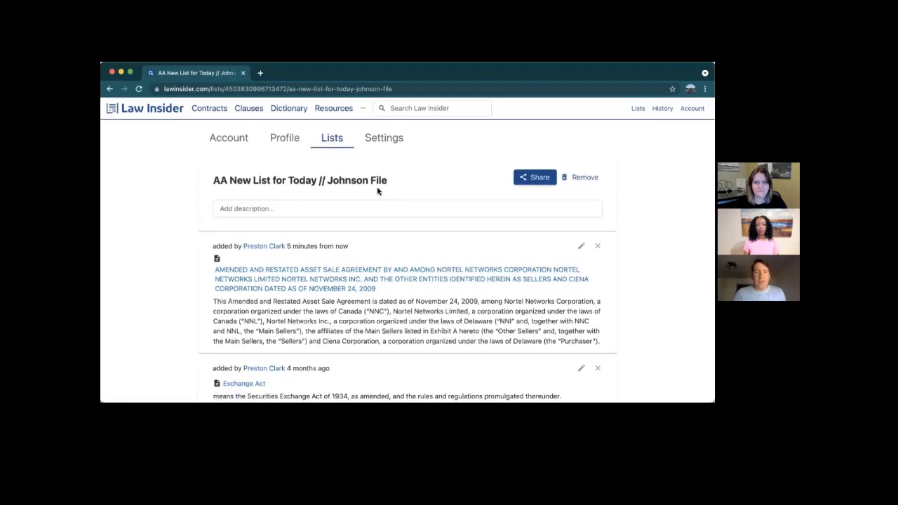
click(535, 177)
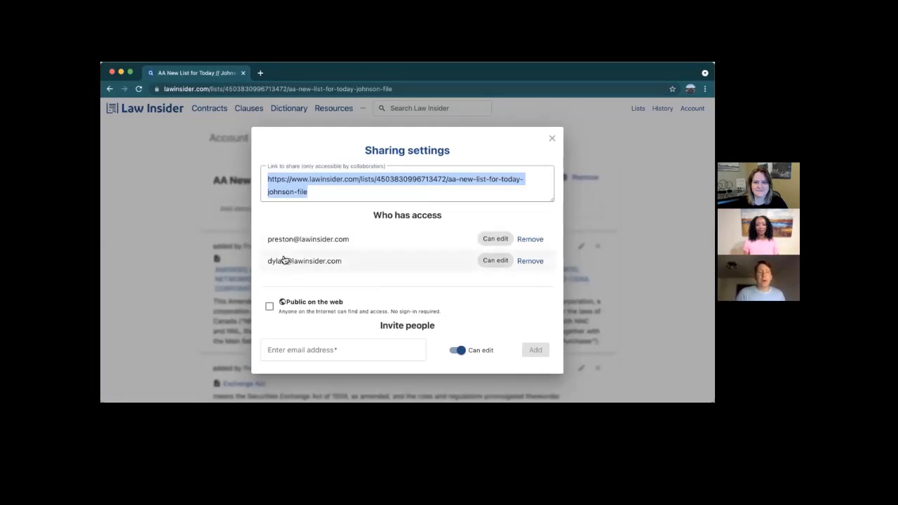
click(548, 138)
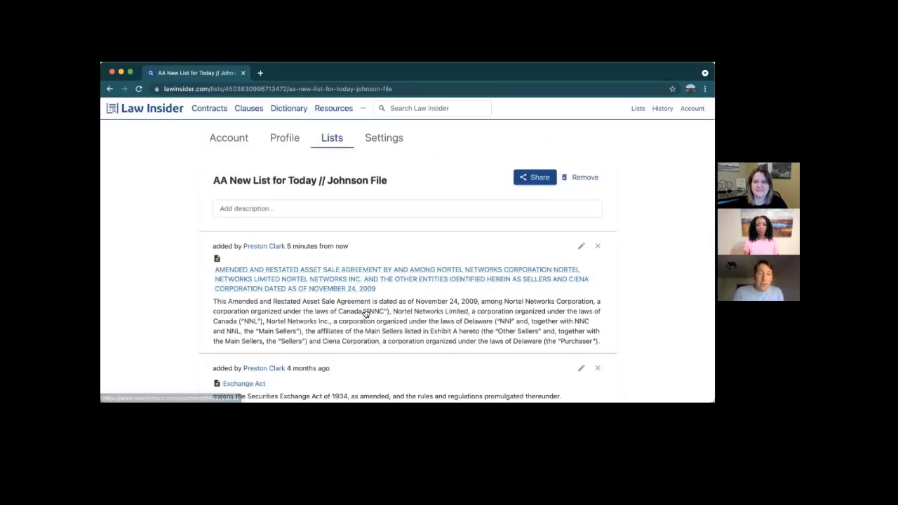
Prefix the saved Termination entry with a note that a colleague is going to make changes
click(578, 249)
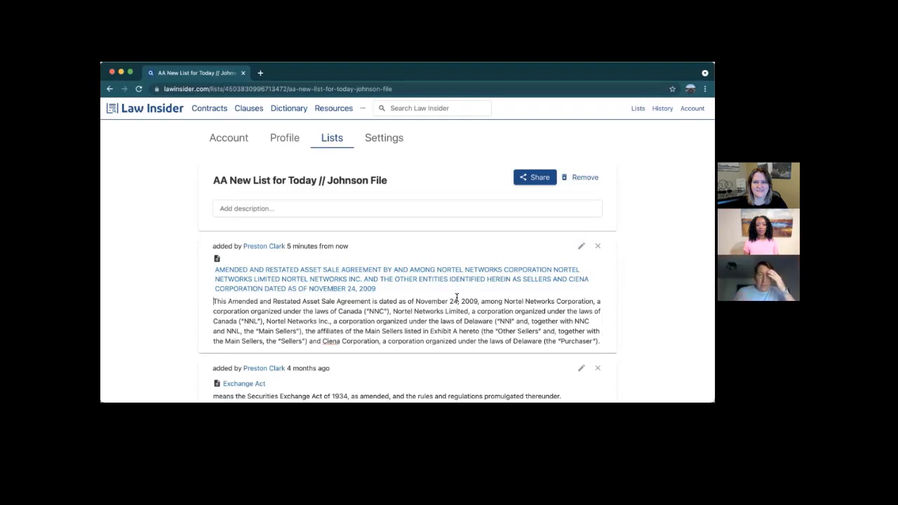
scroll(457, 309, down, 3)
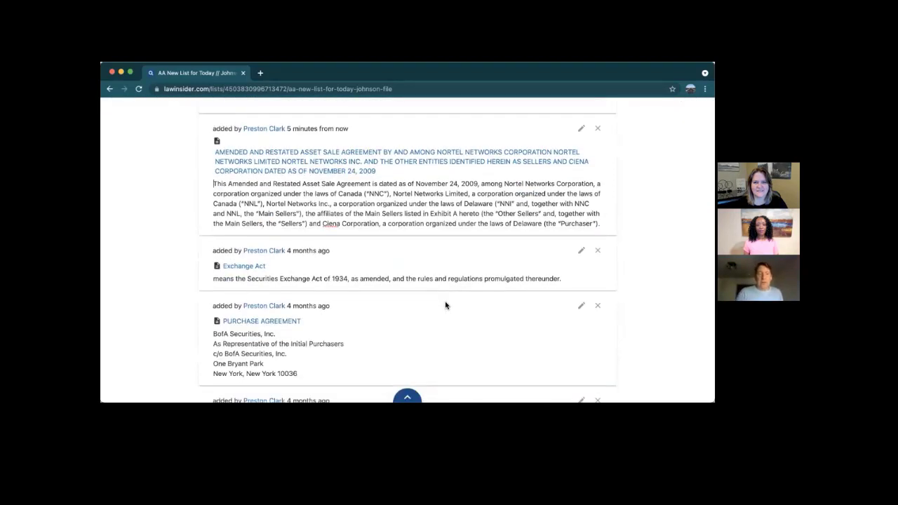
scroll(445, 305, down, 5)
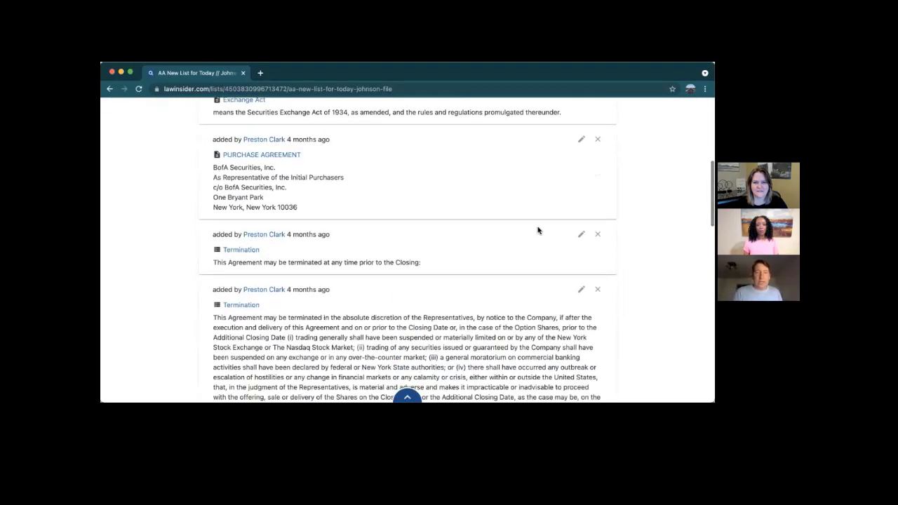
click(580, 234)
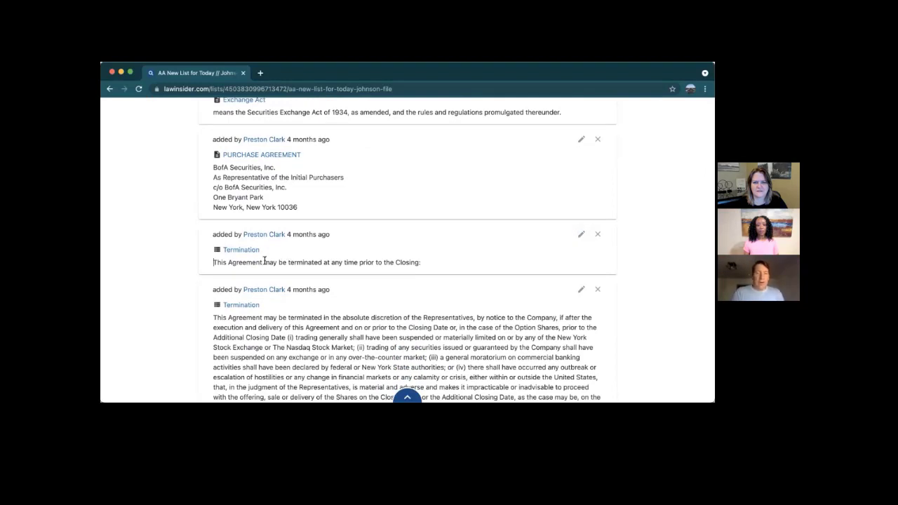
text(Preso)
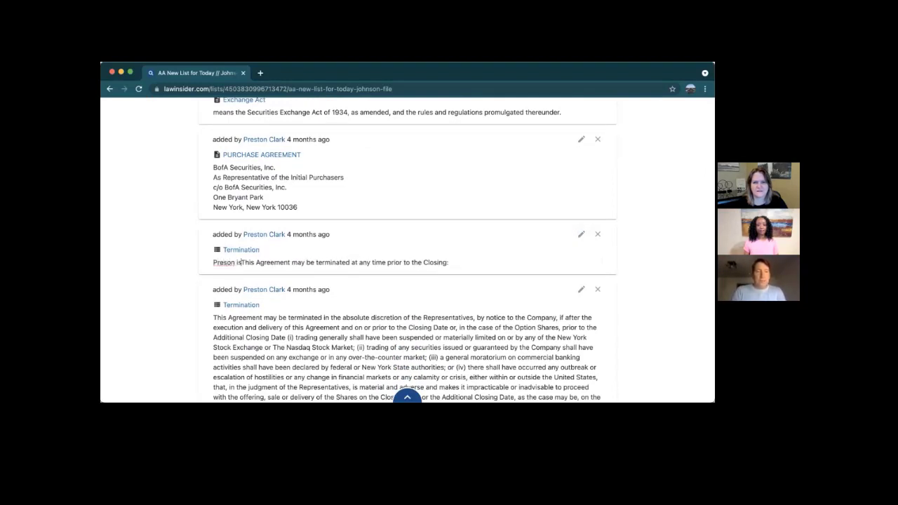
key(BackSpace)
text(ton is going)
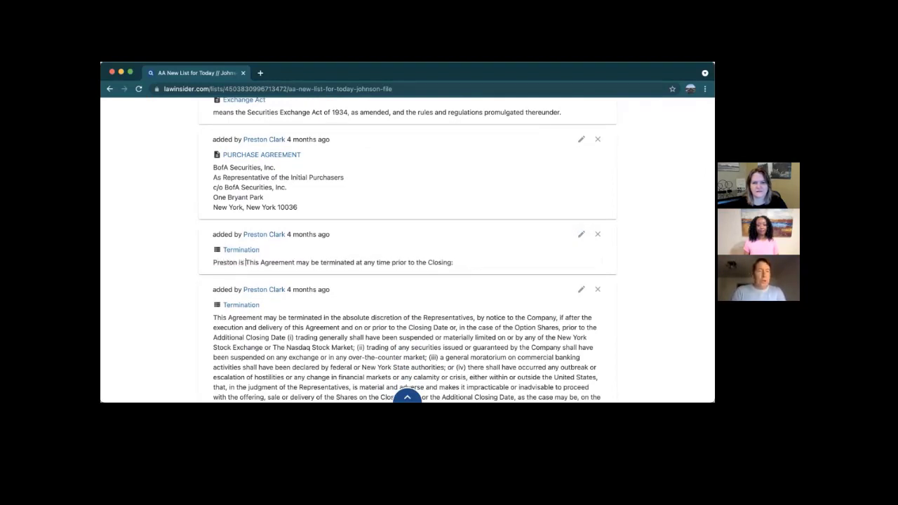
text( to make change)
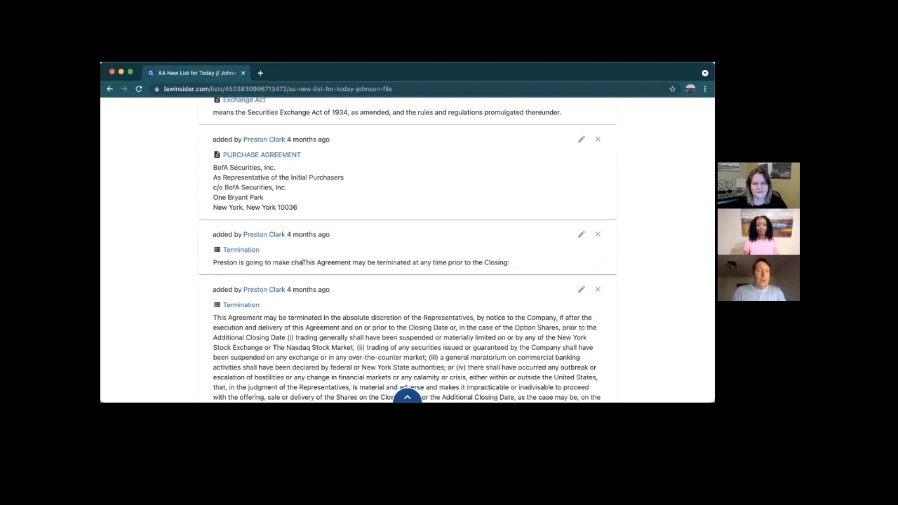
text(s.)
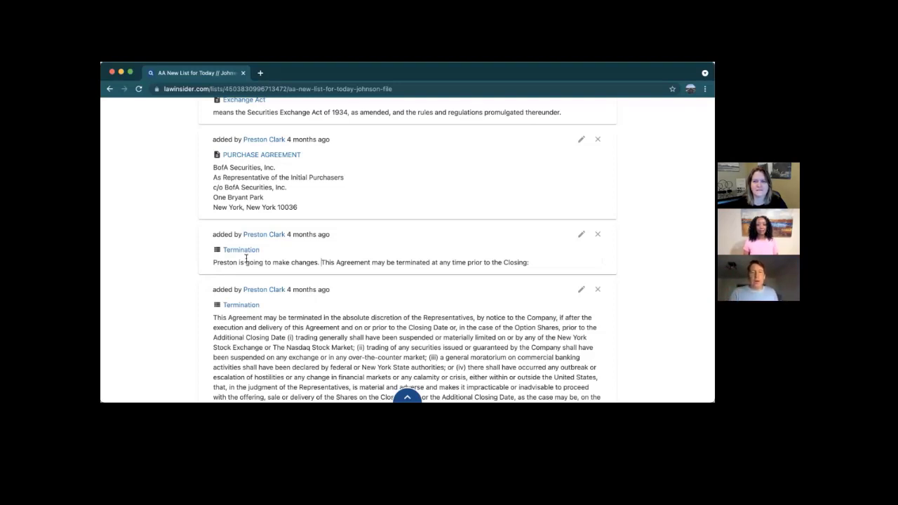
click(149, 262)
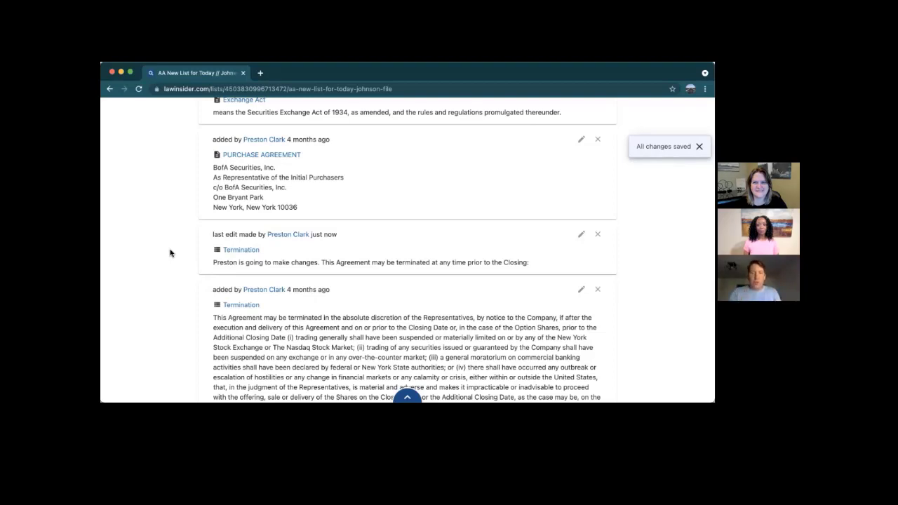
scroll(169, 253, up, 5)
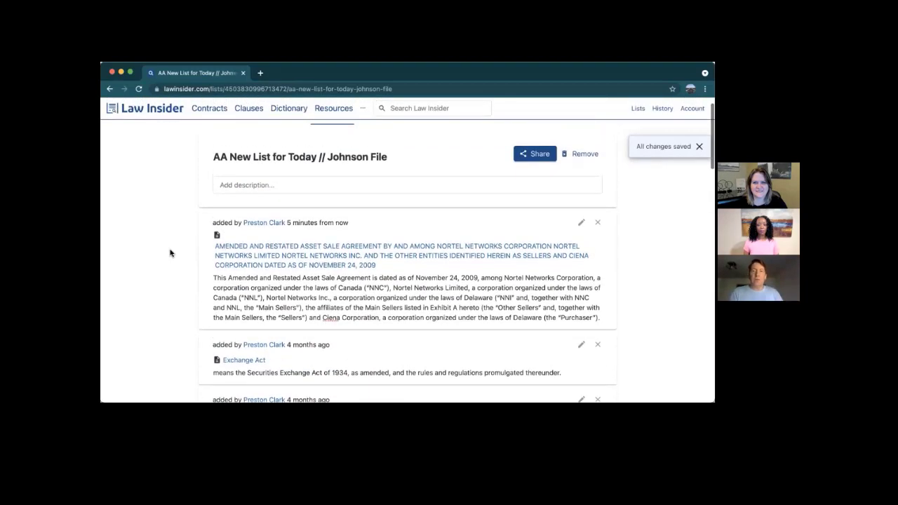
scroll(169, 252, up, 1)
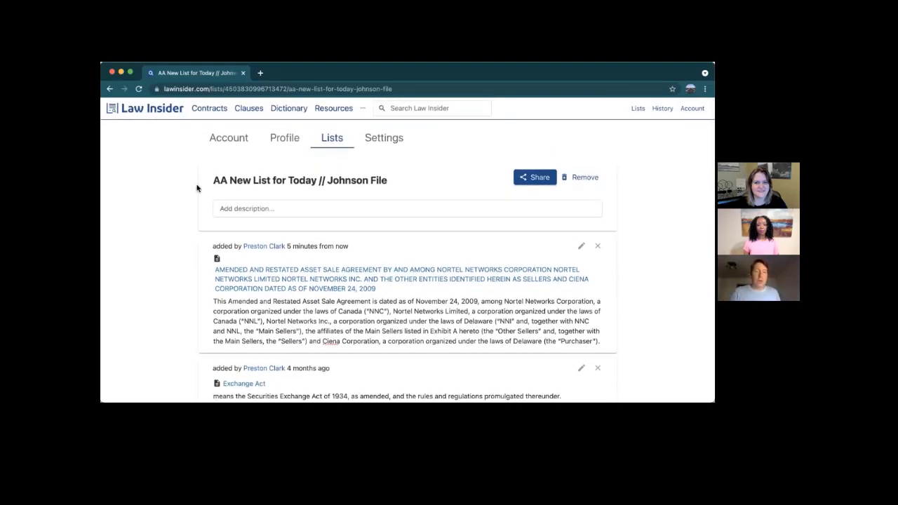
Open the Legal Definitions Dictionary, scroll down the list, and open the Company definition
click(281, 111)
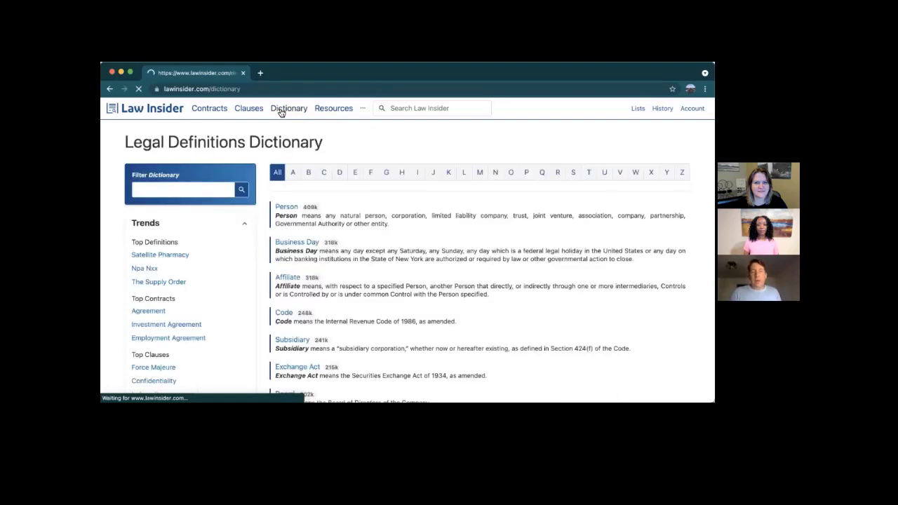
scroll(364, 275, down, 1)
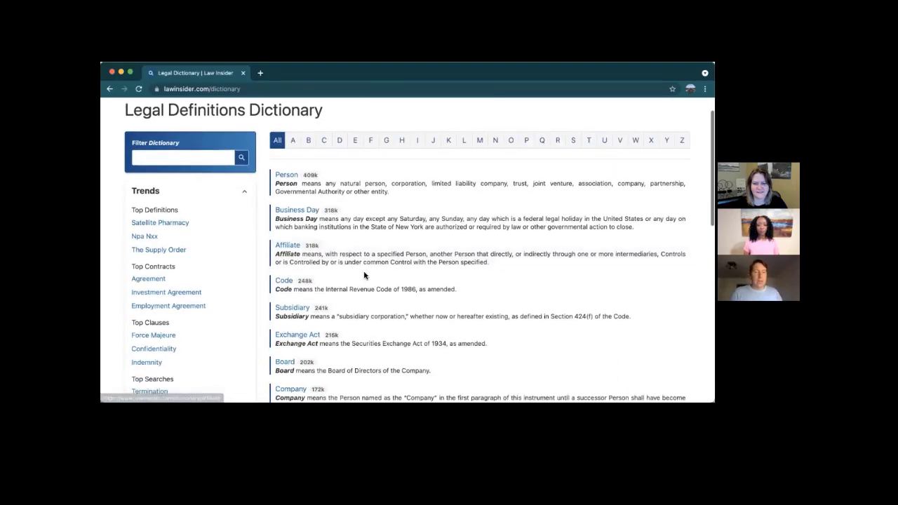
scroll(364, 276, down, 1)
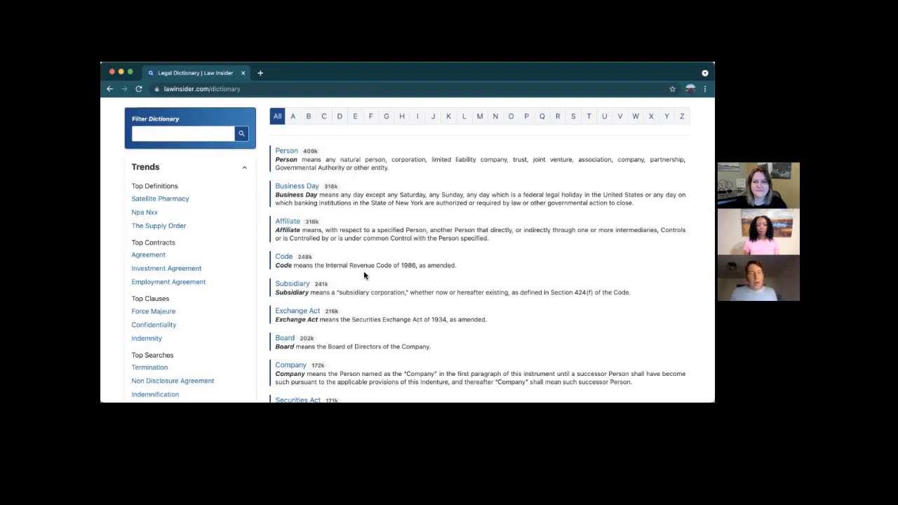
scroll(364, 275, down, 1)
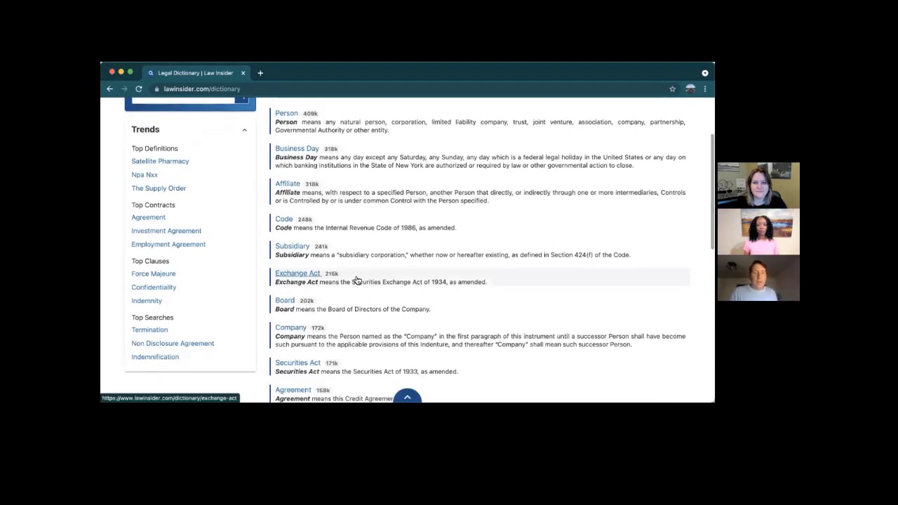
click(294, 329)
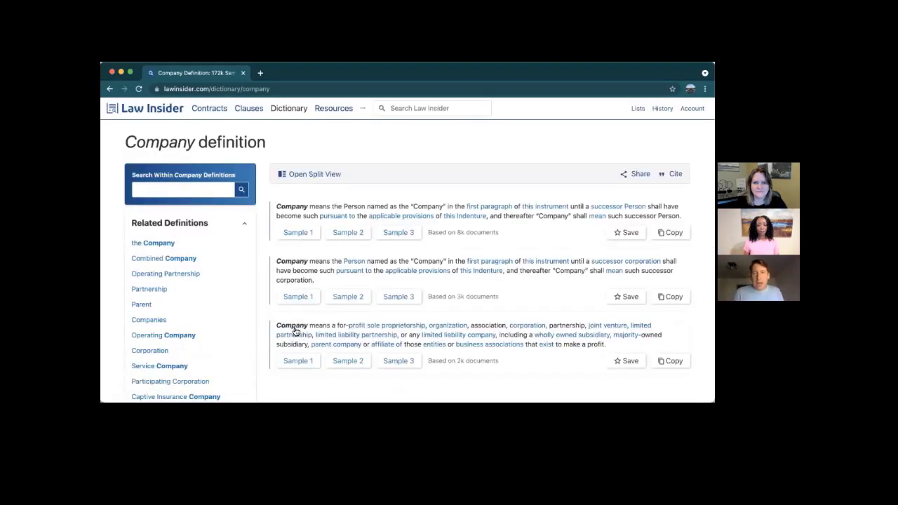
In split view, show the second Company definition's sample contract and star it into the Johnson File list
click(342, 173)
scroll(510, 243, down, 2)
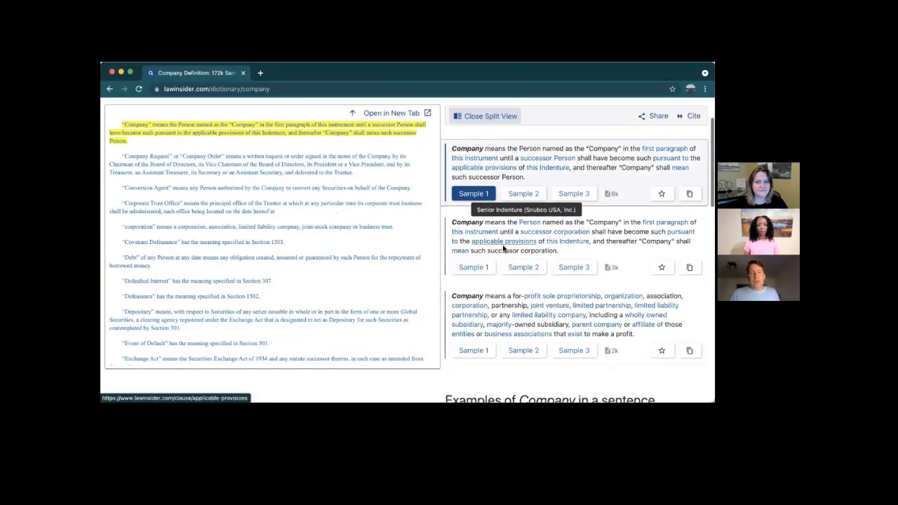
click(472, 267)
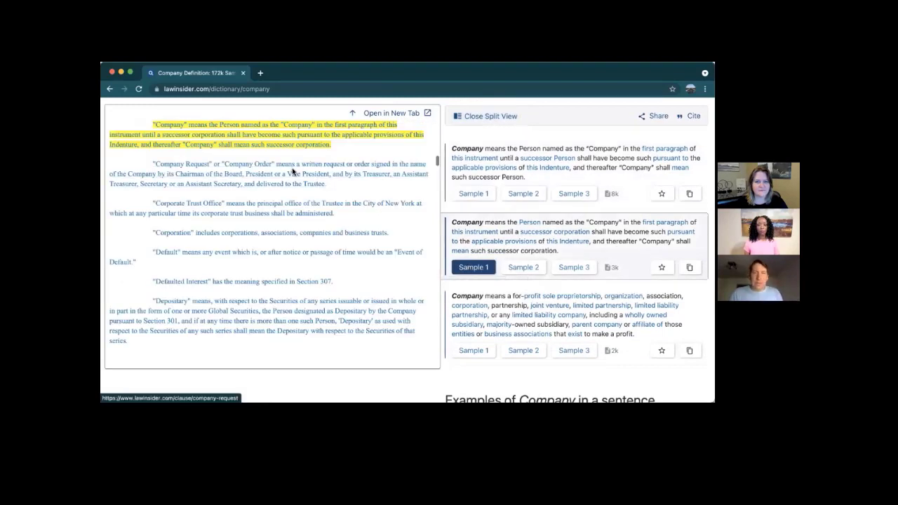
scroll(292, 172, up, 5)
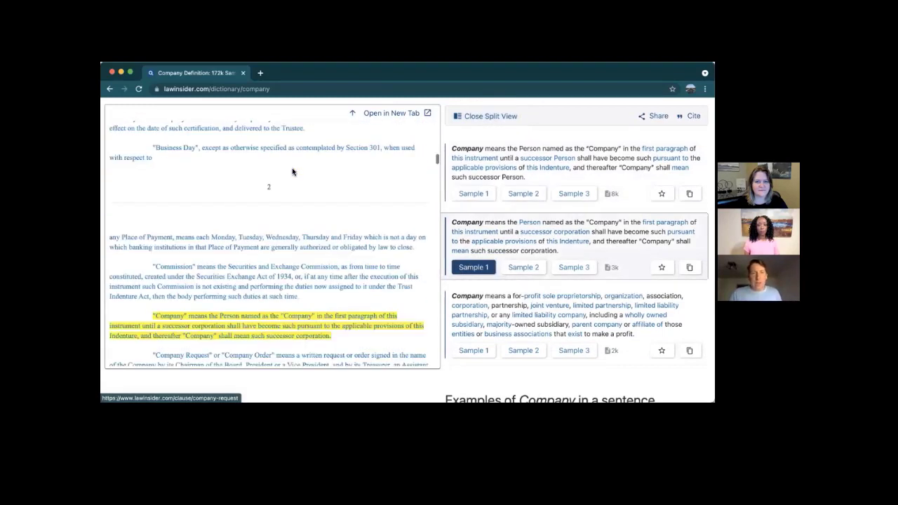
click(661, 268)
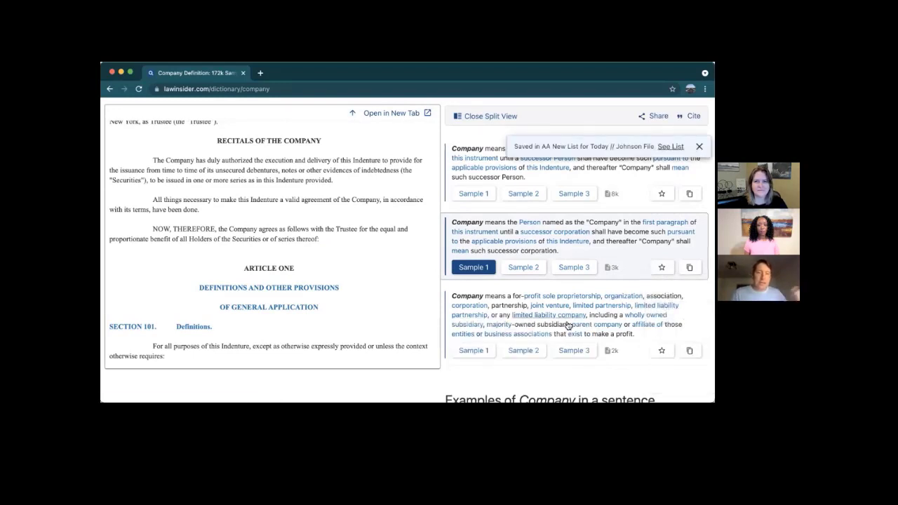
mouse_move(568, 325)
scroll(517, 265, up, 2)
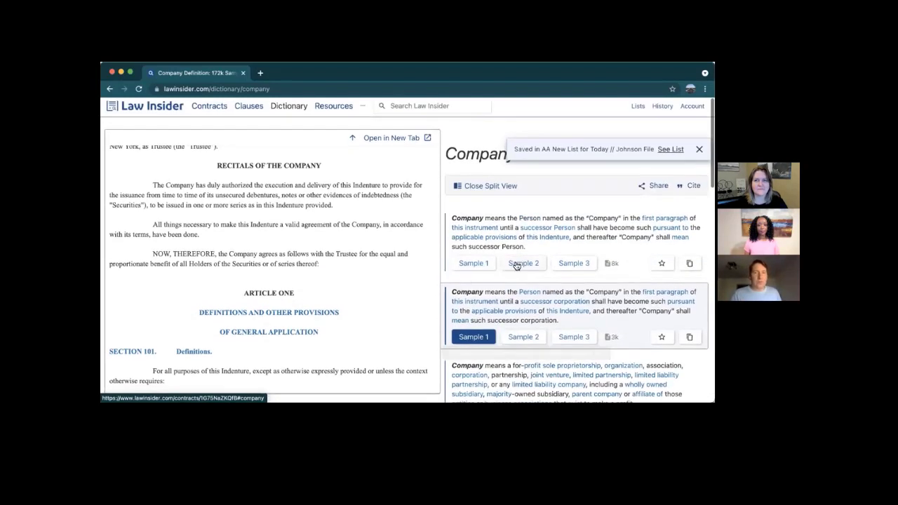
Close the split view so the Company definition page returns to full width
click(484, 183)
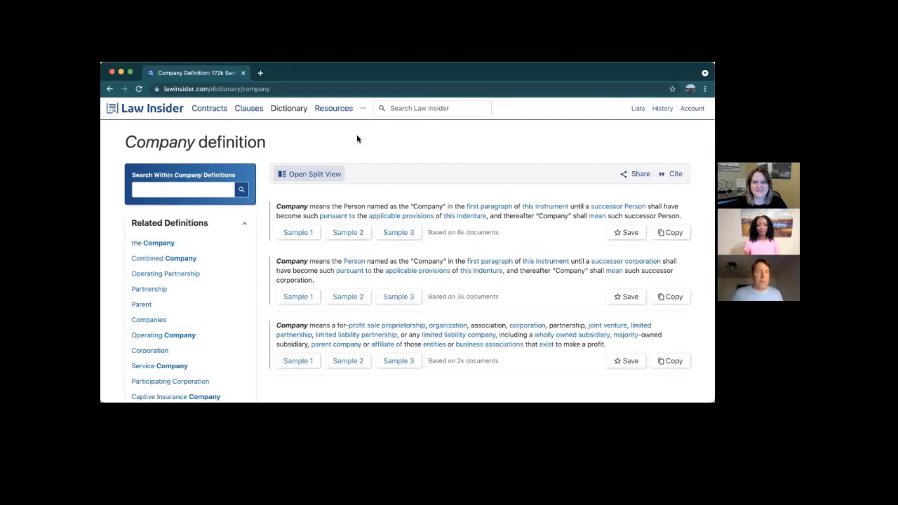
mouse_move(337, 115)
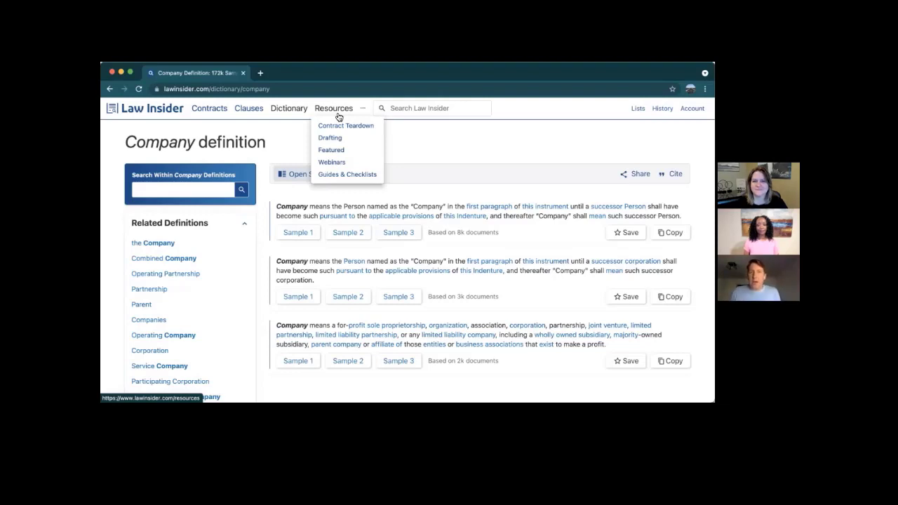
Open Resources > Contract Teardown and browse episodes like Fiverr's and Twitter's Terms of Service
click(337, 126)
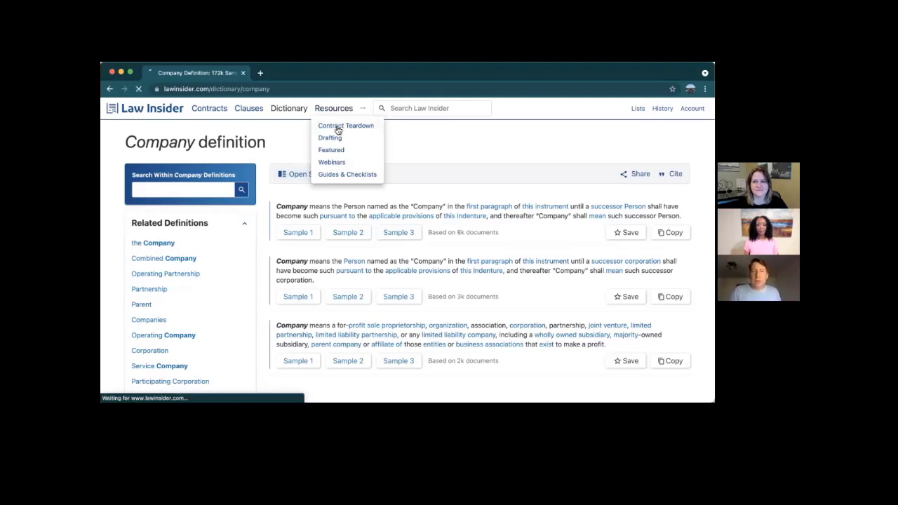
scroll(374, 288, down, 4)
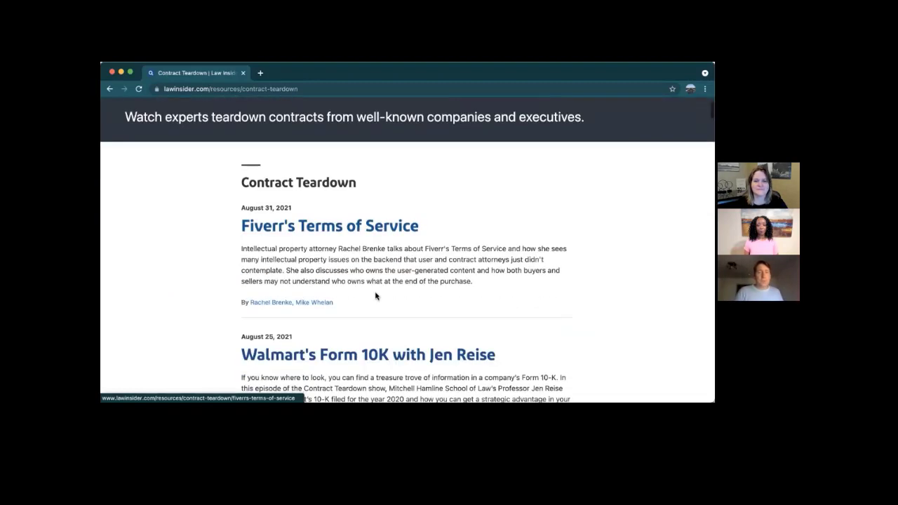
scroll(376, 296, down, 4)
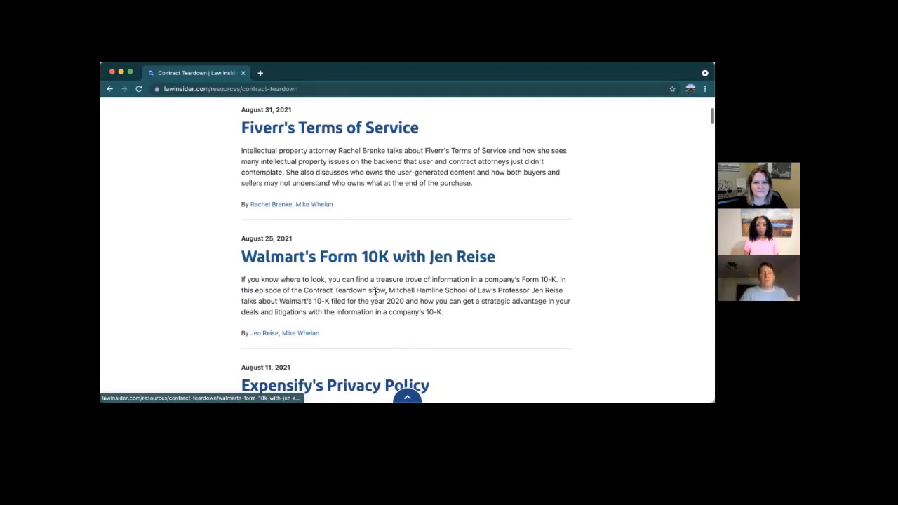
scroll(376, 296, down, 5)
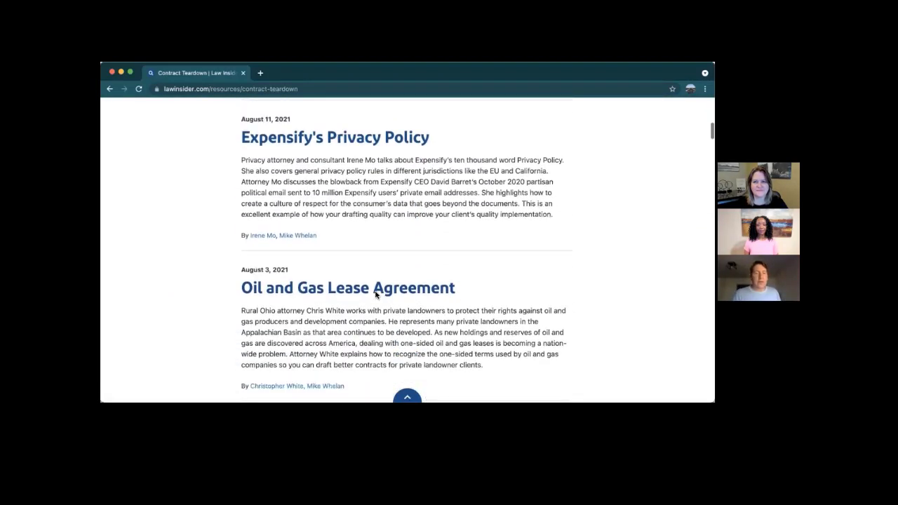
scroll(376, 296, down, 5)
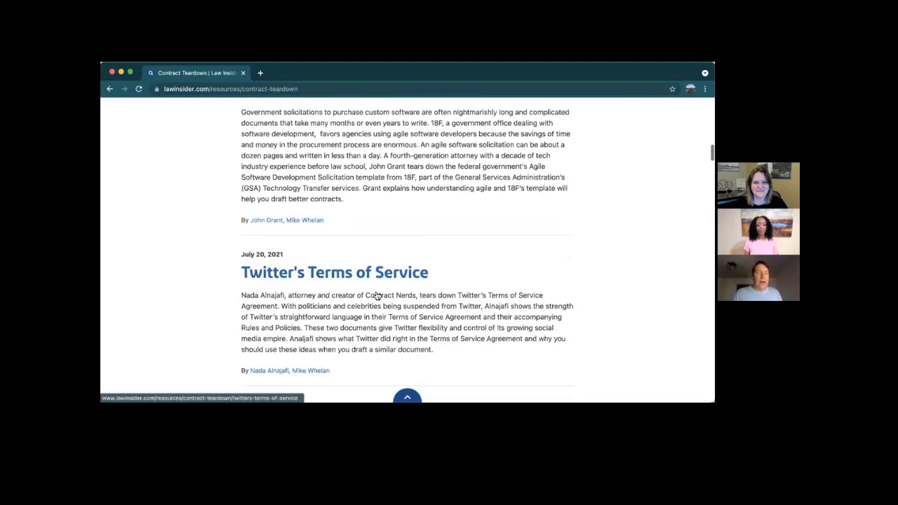
Open the Twitter's Terms of Service teardown and read down to the expert quote on Terms of Use
click(363, 231)
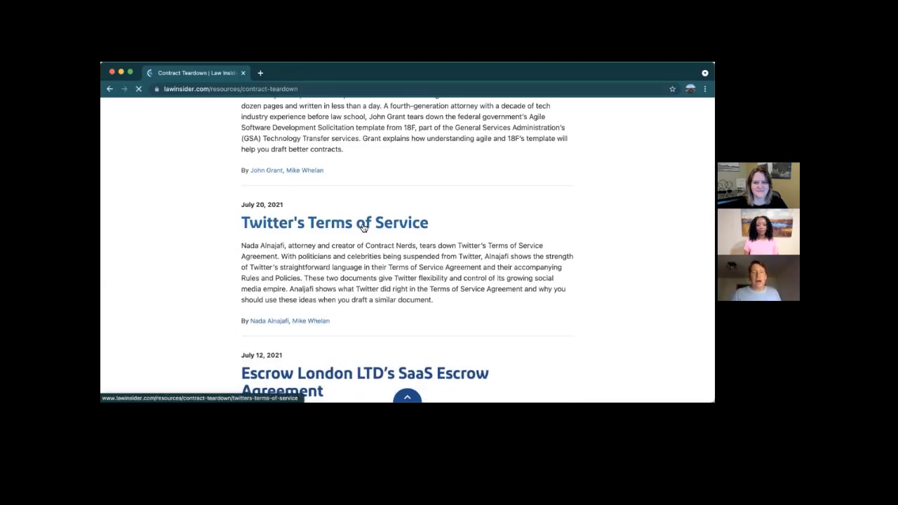
scroll(423, 284, down, 5)
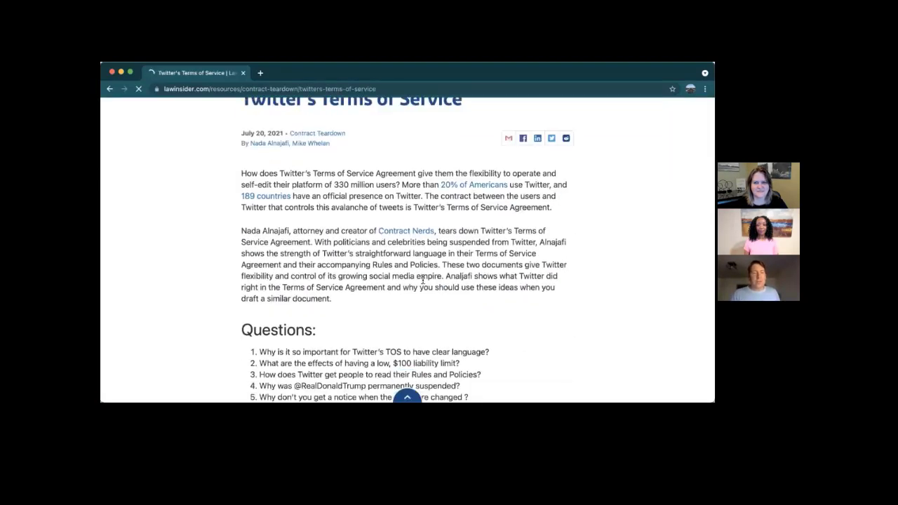
scroll(423, 284, down, 1)
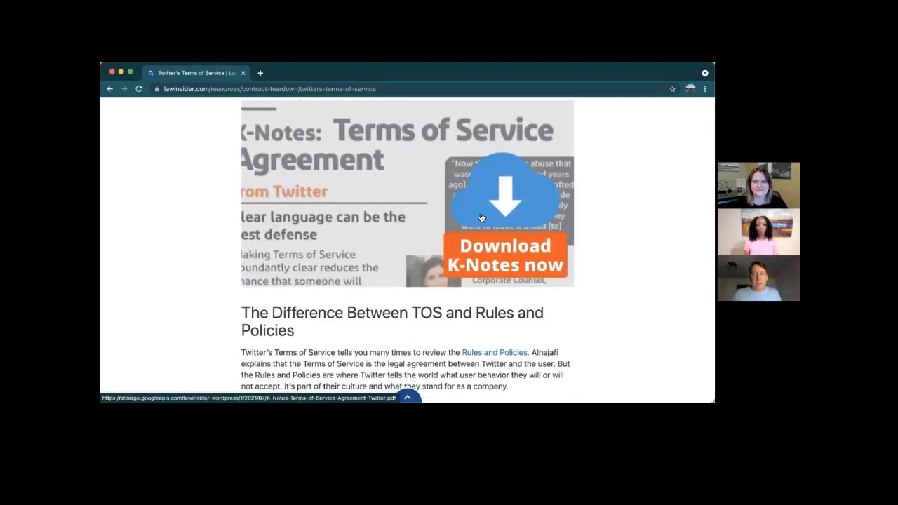
scroll(482, 217, up, 1)
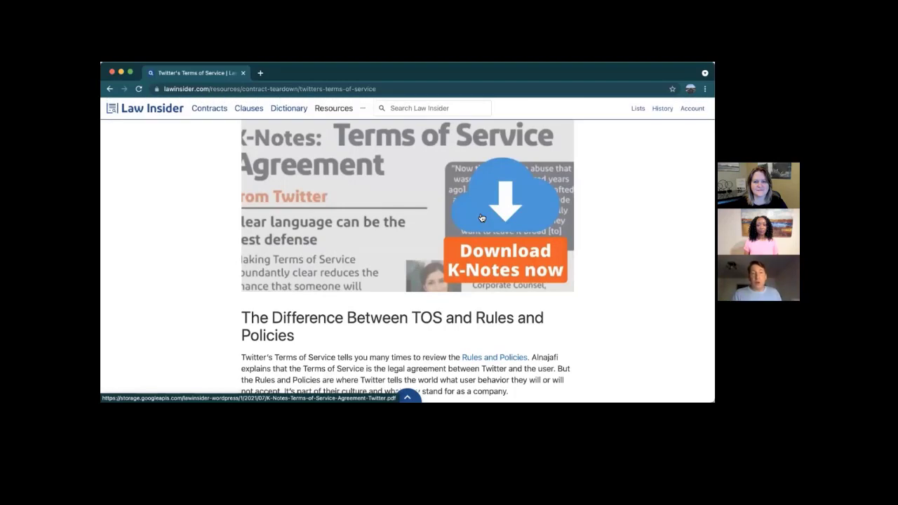
scroll(481, 218, down, 3)
scroll(481, 217, down, 10)
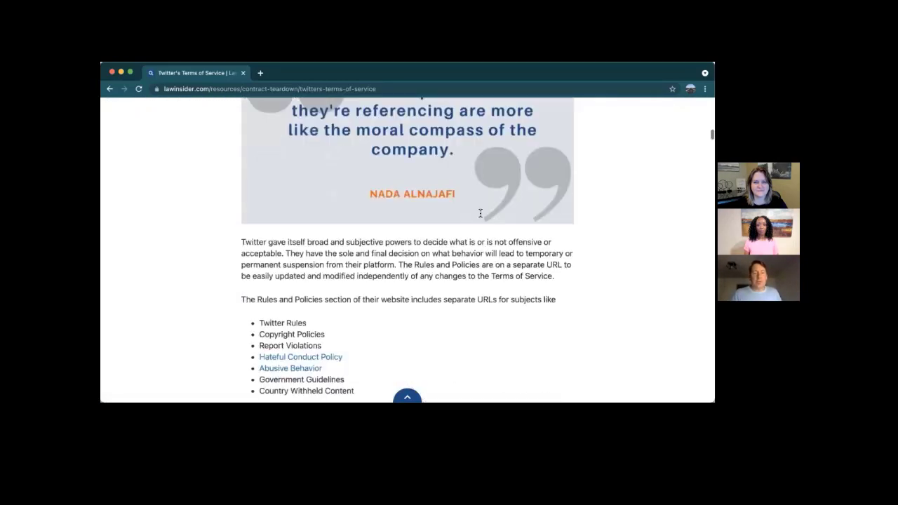
scroll(480, 217, down, 15)
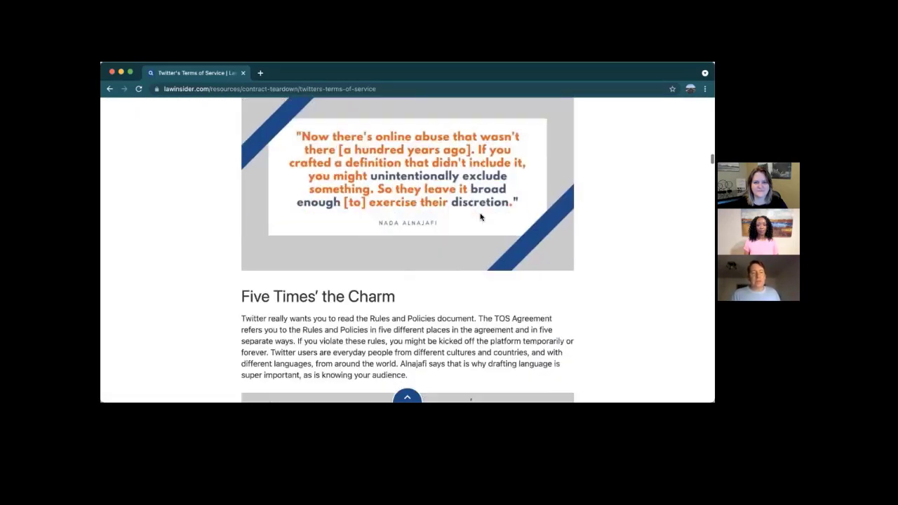
scroll(480, 217, down, 20)
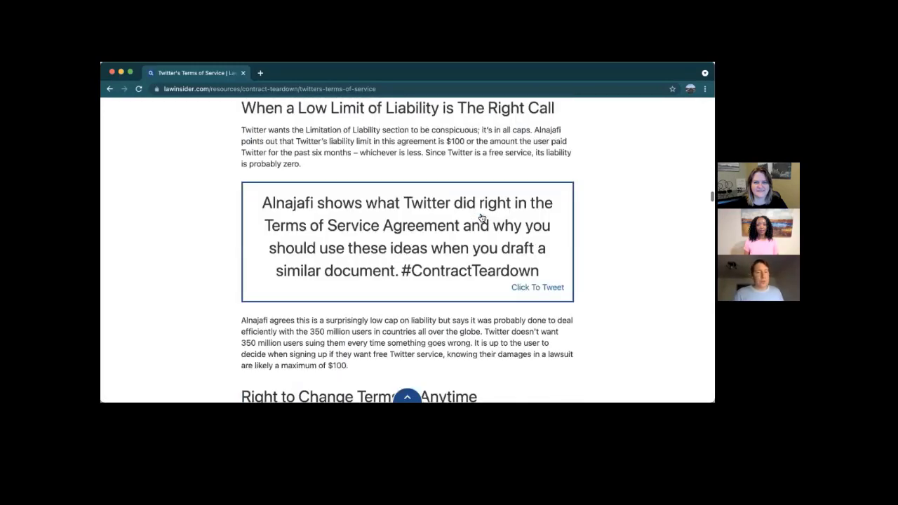
scroll(481, 216, down, 20)
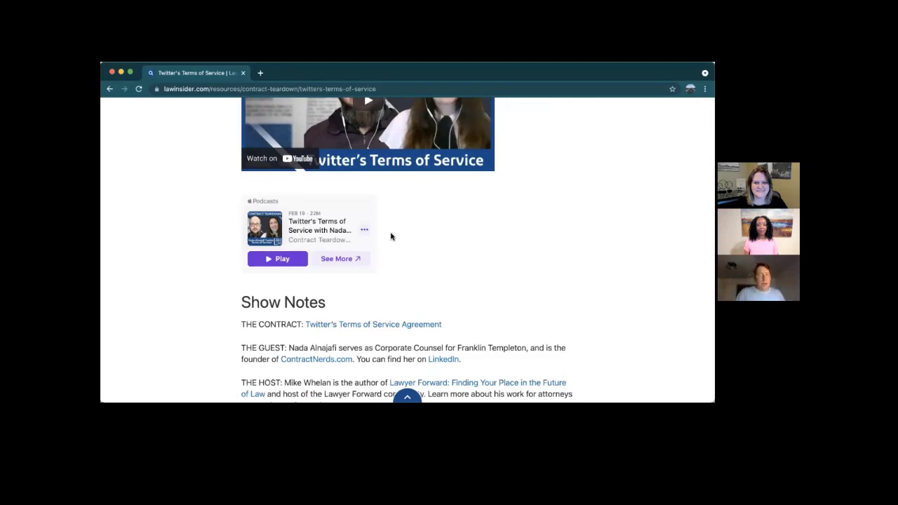
scroll(390, 236, down, 3)
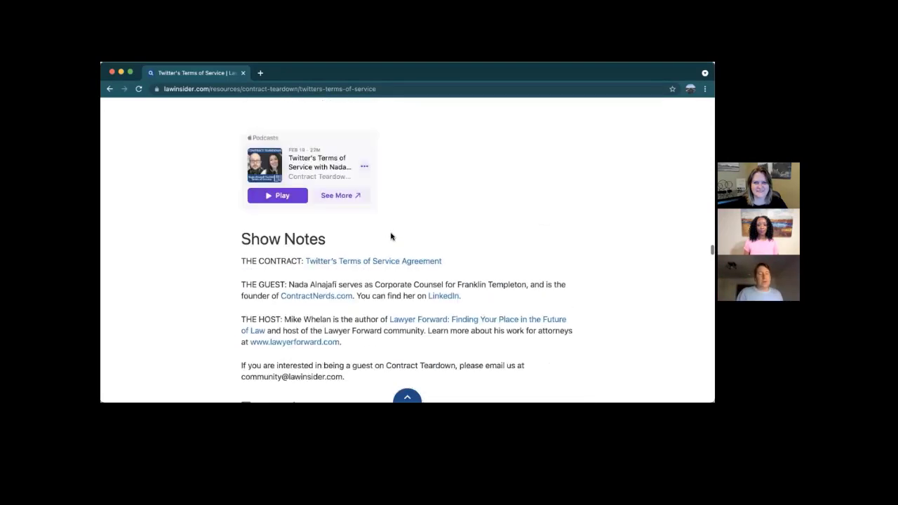
scroll(390, 237, up, 4)
scroll(390, 236, up, 15)
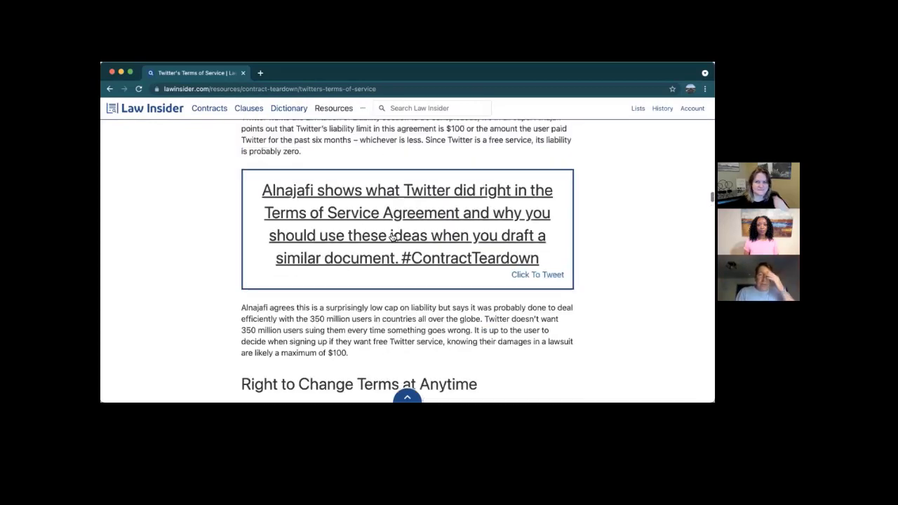
scroll(390, 237, up, 10)
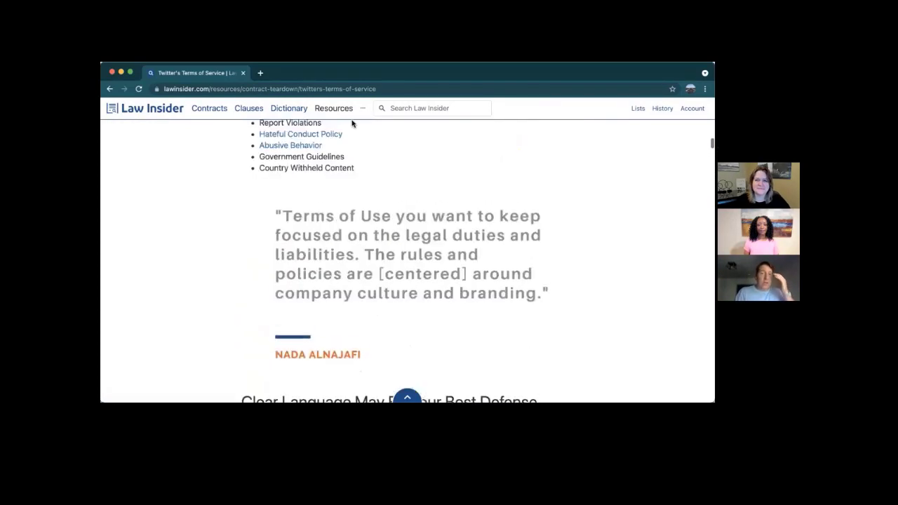
mouse_move(343, 108)
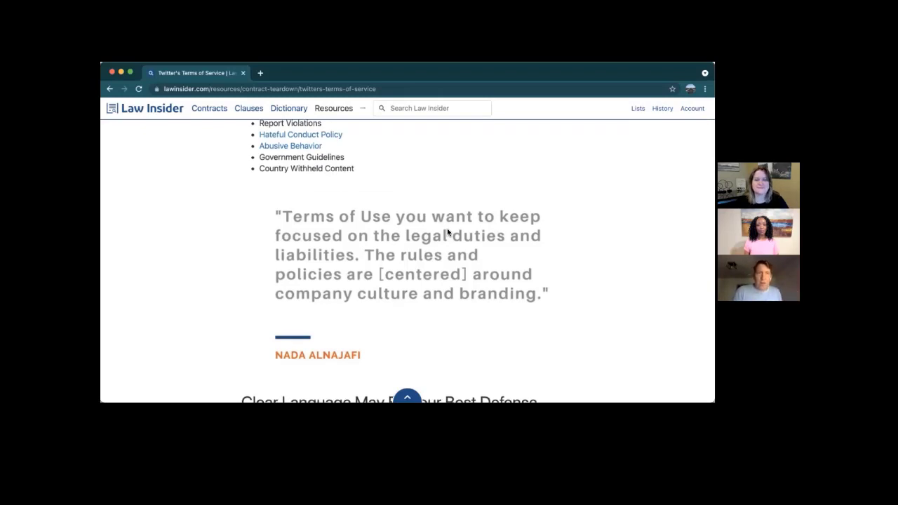
scroll(447, 227, up, 10)
scroll(449, 238, up, 10)
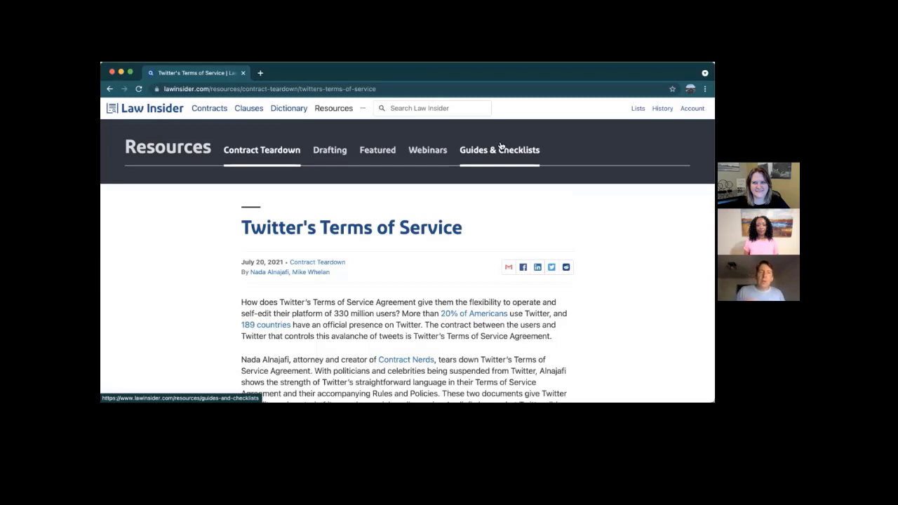
click(365, 109)
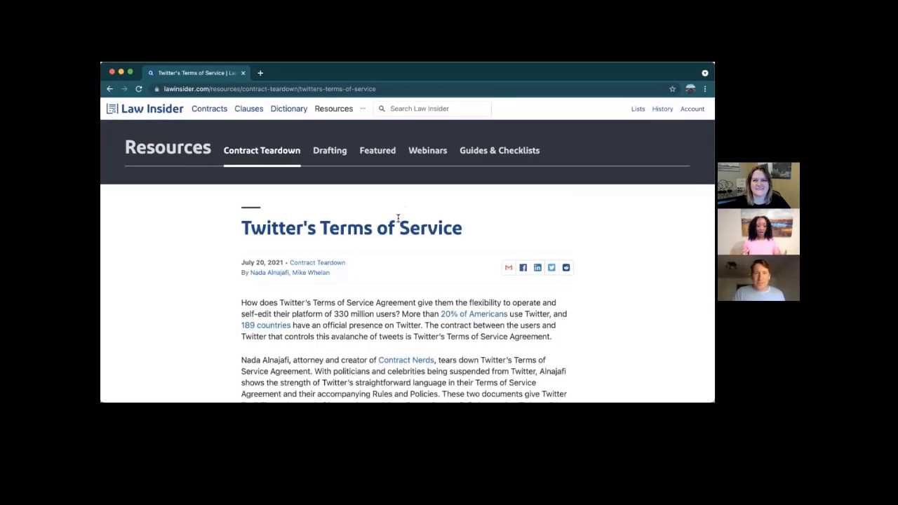
Go to the home page and browse its Resources section, including The 10 Rules of Contract Redlining
click(167, 112)
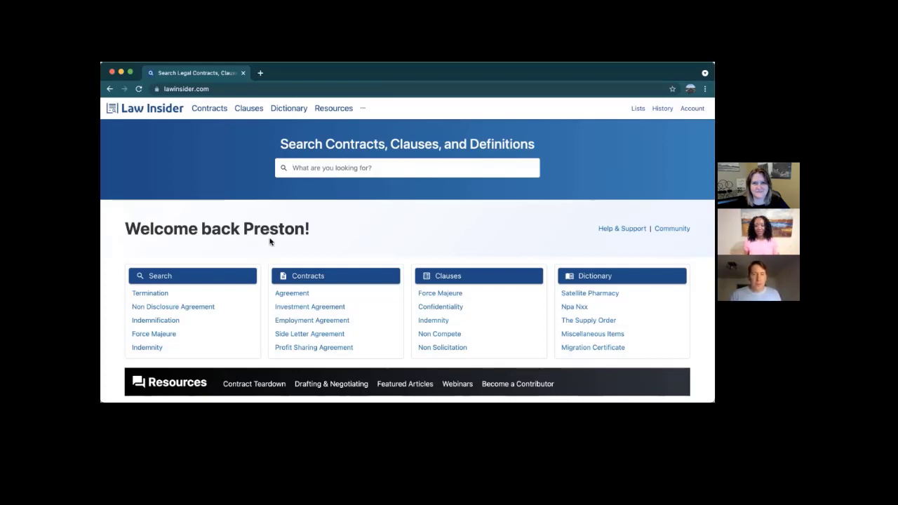
scroll(268, 275, down, 1)
scroll(268, 274, down, 2)
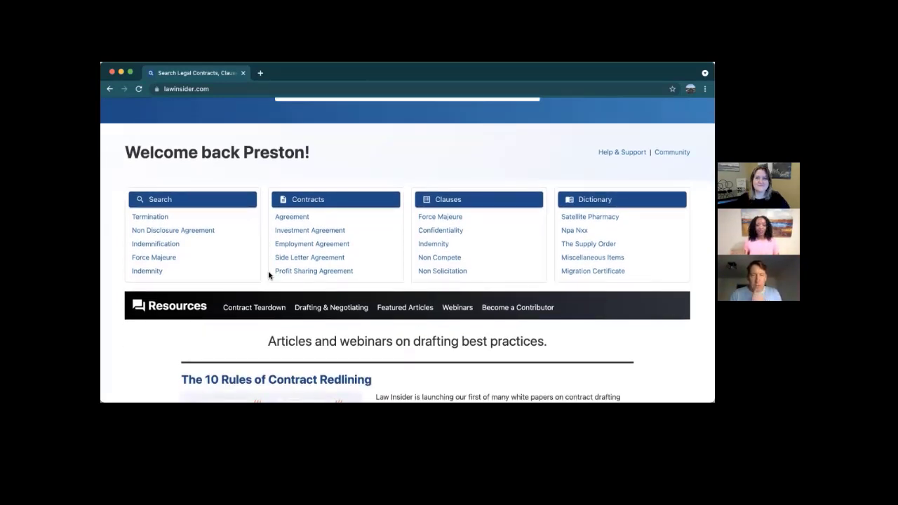
scroll(269, 275, down, 4)
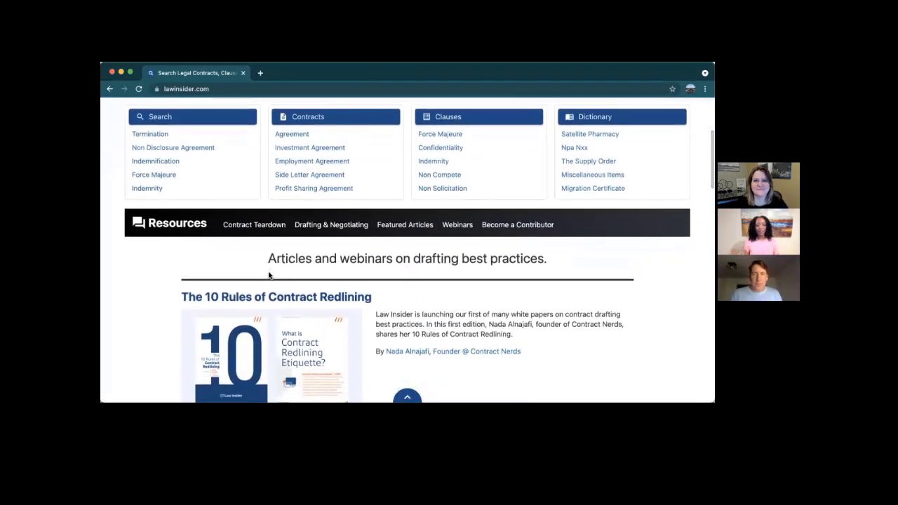
scroll(268, 275, down, 3)
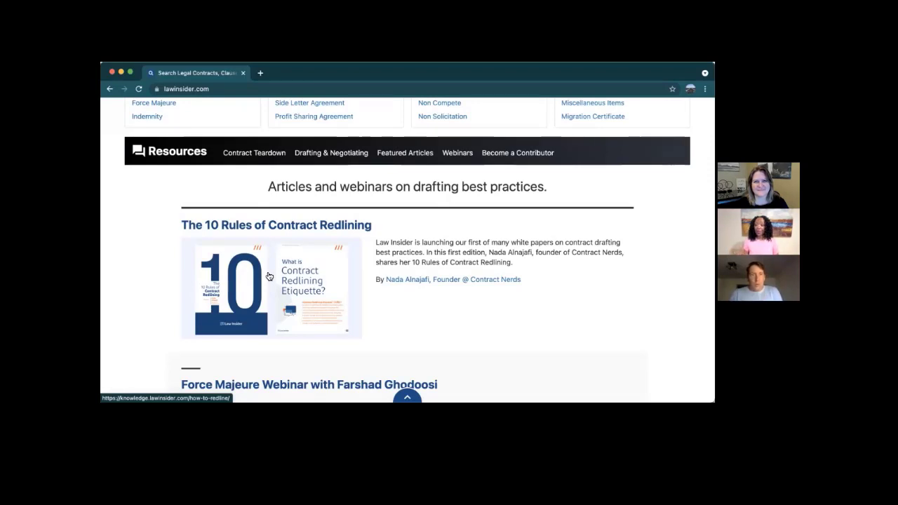
scroll(287, 235, up, 5)
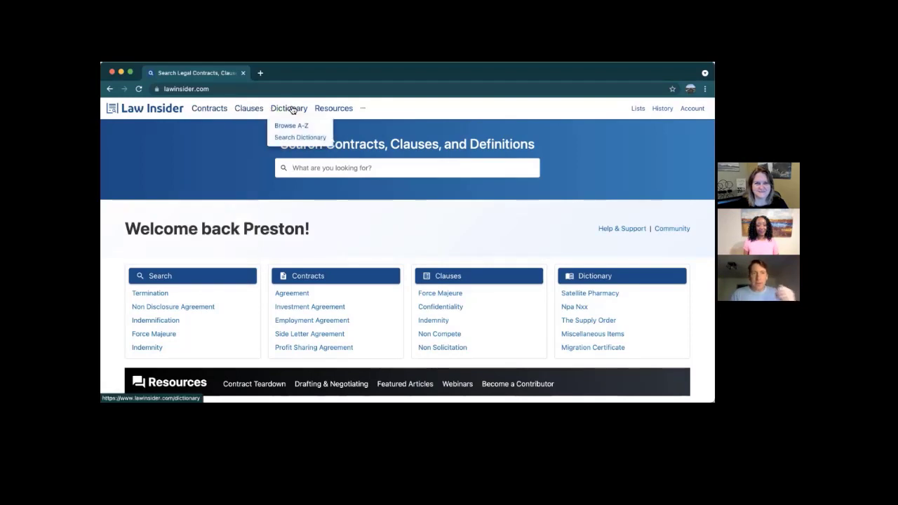
Search for 'Employment' and open the Employment Agreement sample contracts
mouse_move(325, 110)
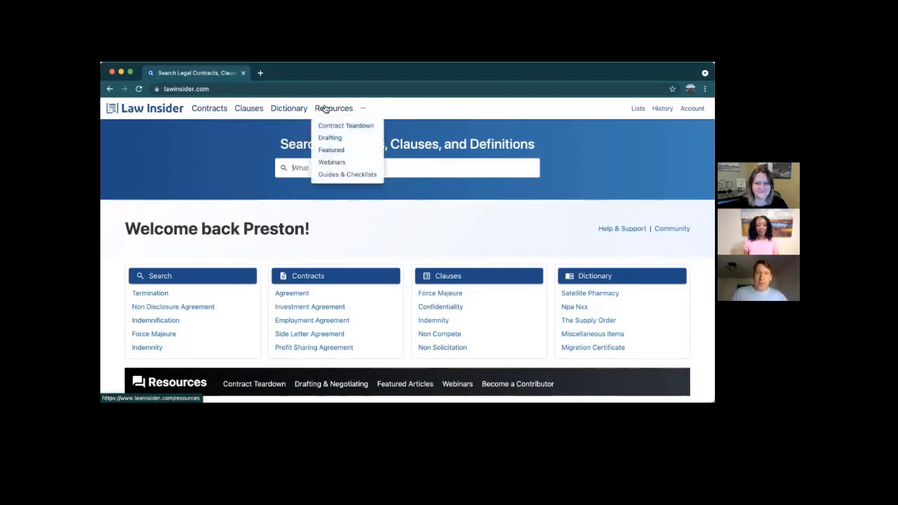
click(394, 165)
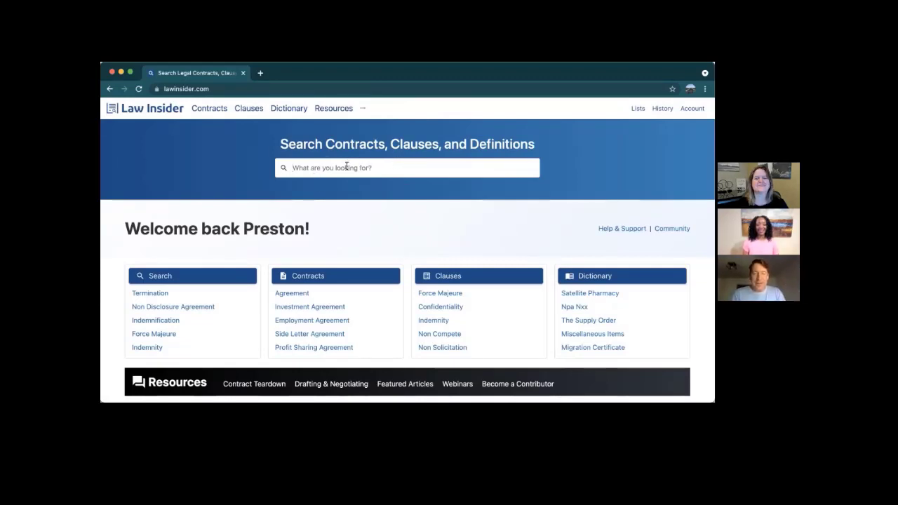
text(Employme)
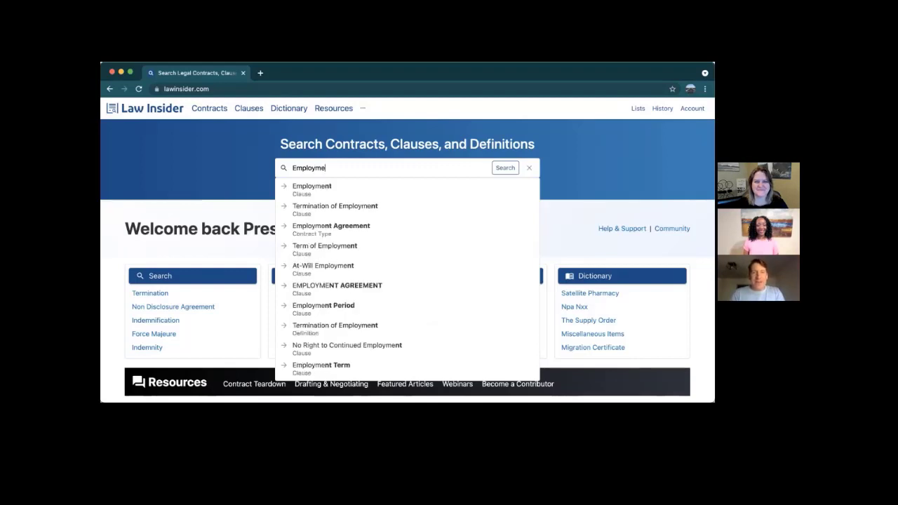
text(nt)
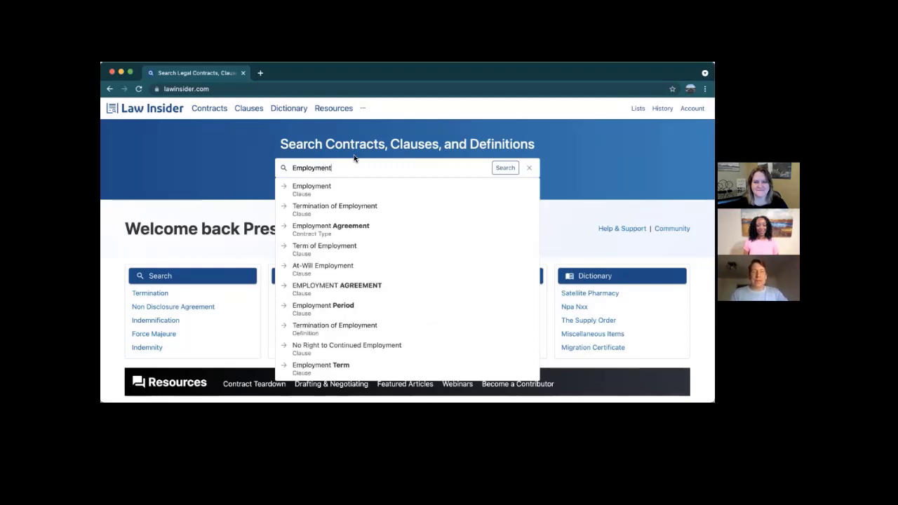
click(337, 225)
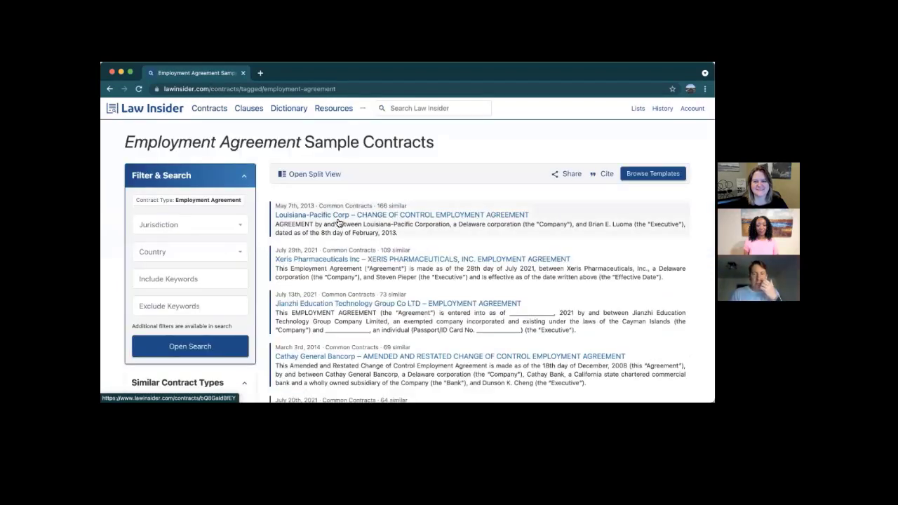
Glance over the Employment Agreement samples, then go back to the home page
scroll(315, 177, down, 1)
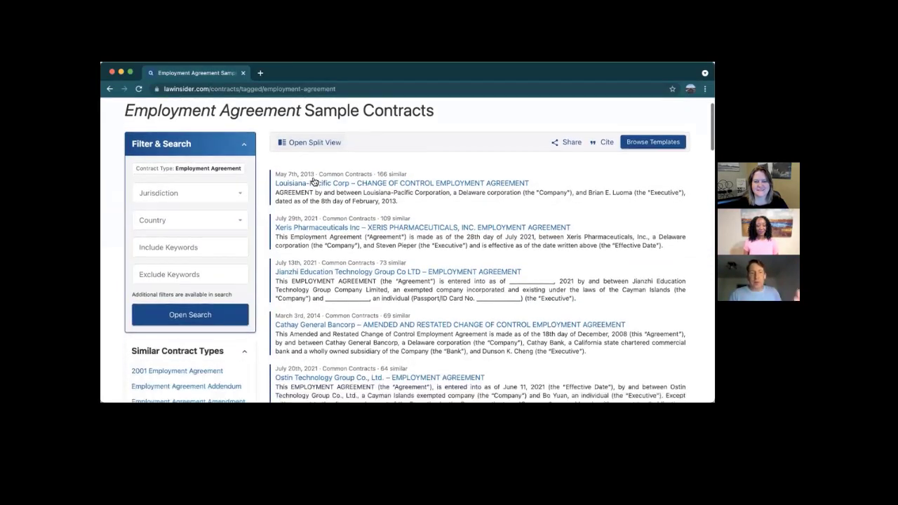
scroll(314, 182, up, 1)
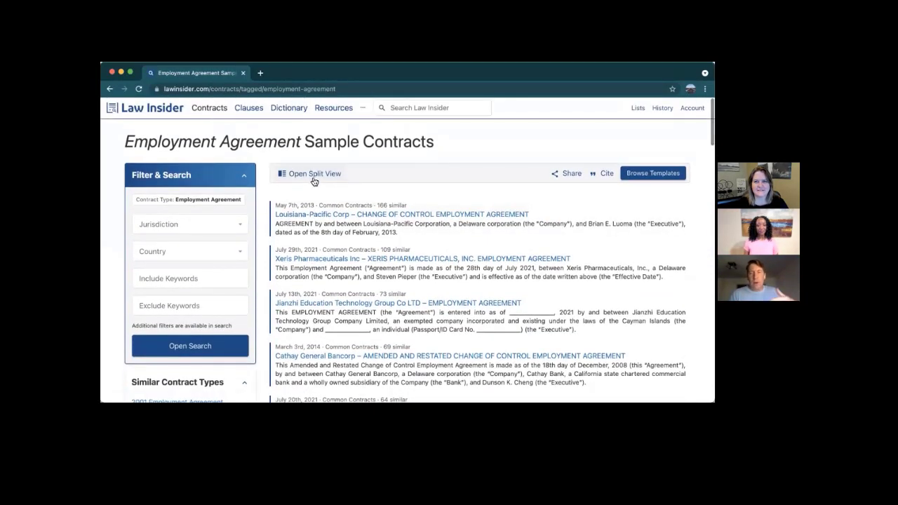
click(109, 89)
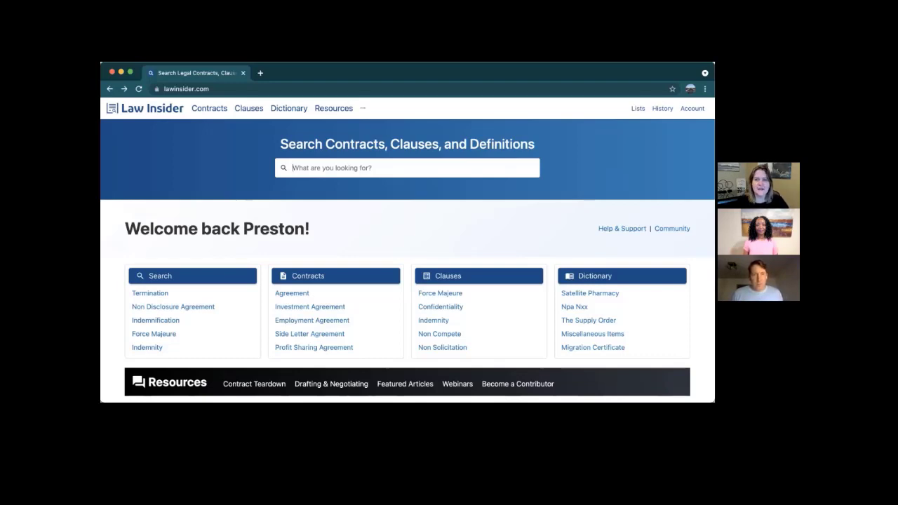
Open the Account page showing sign-in methods and the annual Premium subscription at $0/year
click(407, 168)
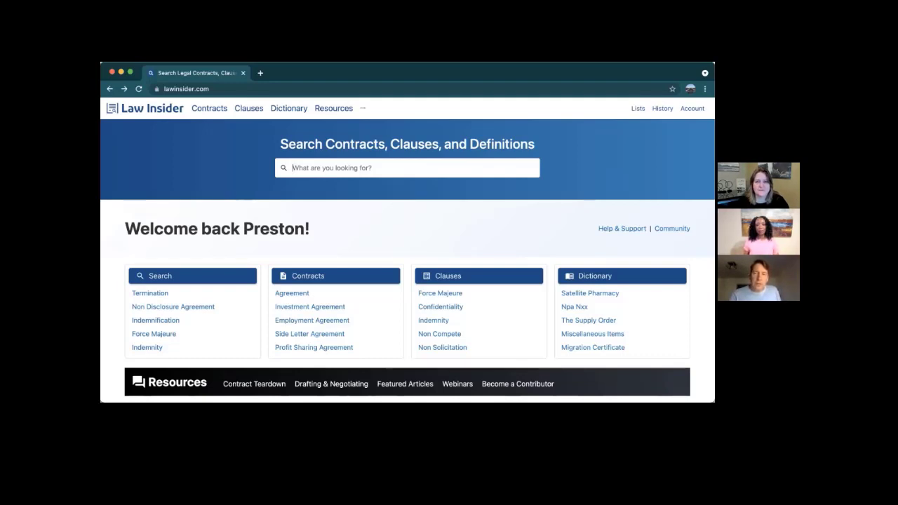
click(692, 108)
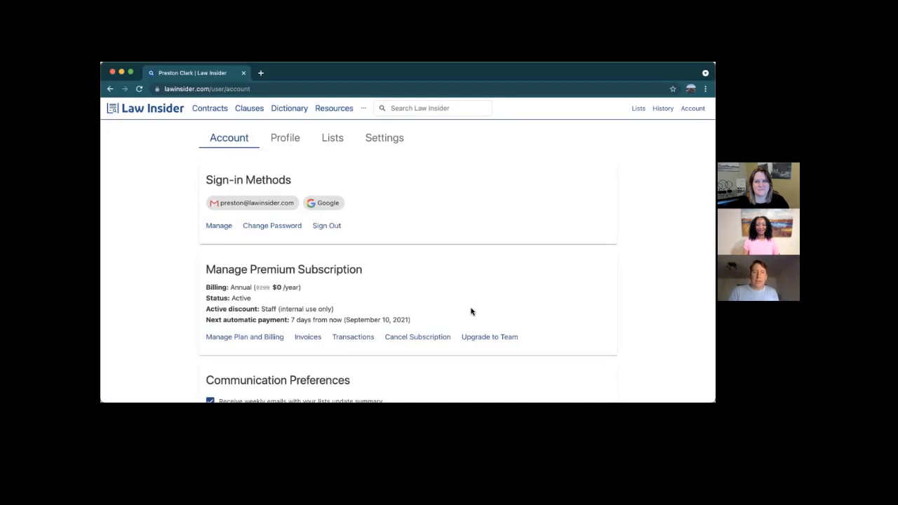
scroll(472, 311, down, 1)
scroll(471, 312, down, 1)
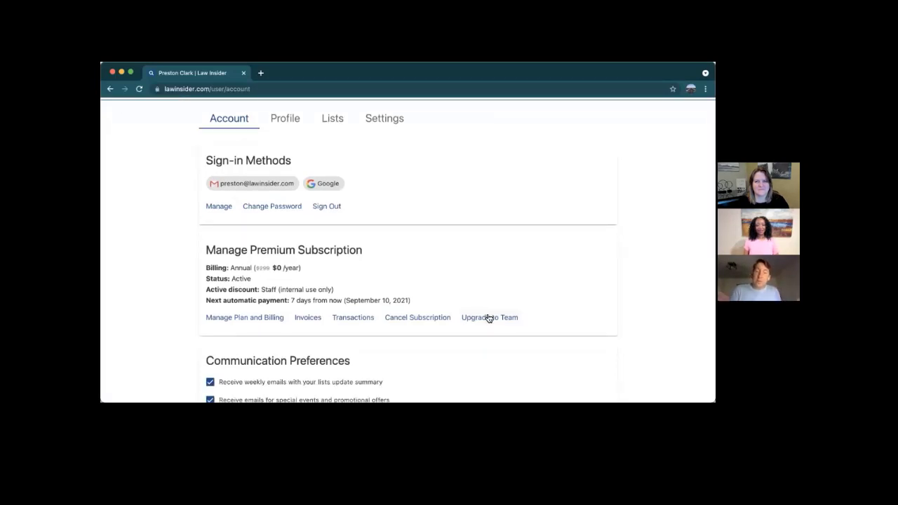
Start upgrading to a team plan, bringing up Team Setup on its Invite Team step
click(489, 317)
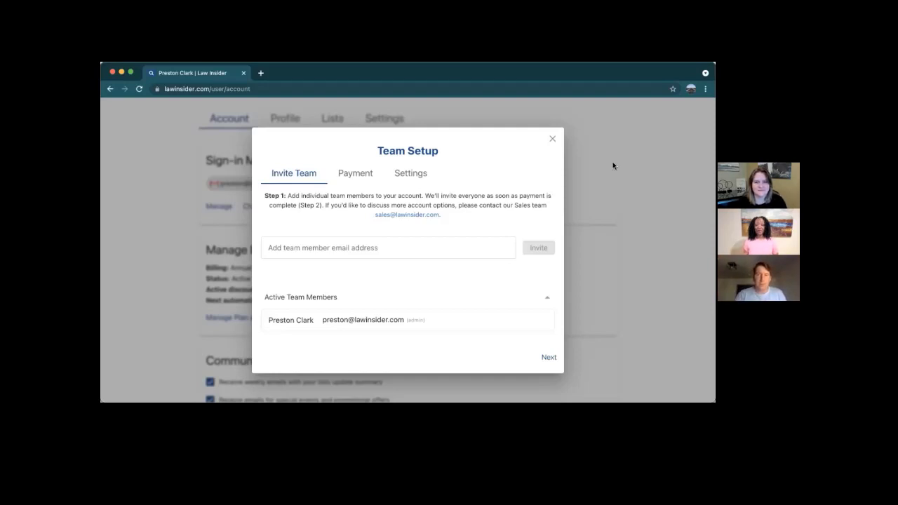
Close the Team Setup window and return to the Account page
click(552, 138)
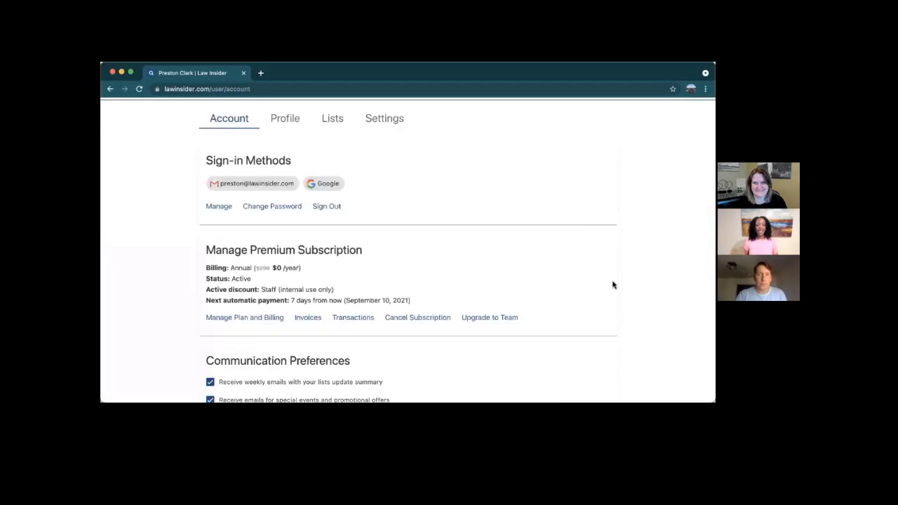
scroll(612, 284, down, 1)
scroll(612, 284, up, 2)
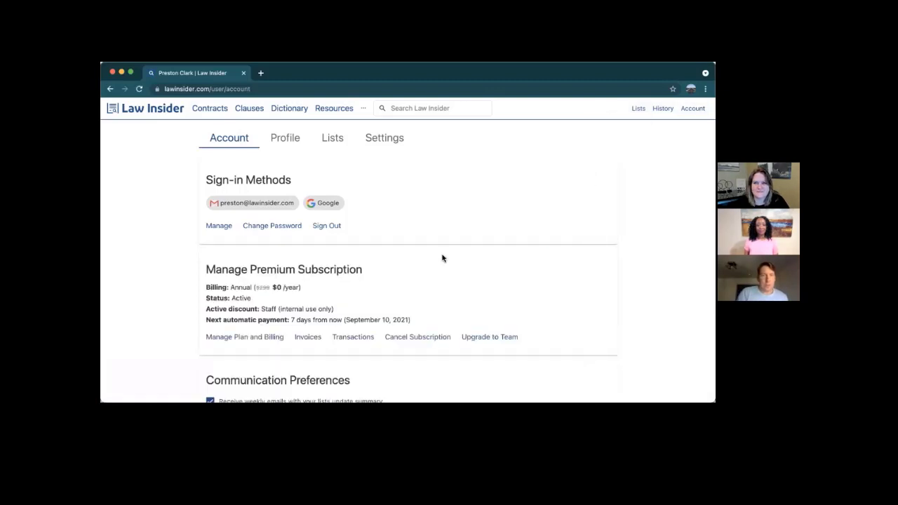
scroll(441, 257, down, 3)
scroll(441, 258, up, 2)
scroll(441, 256, up, 1)
Sign out and look over the public lawinsider.com homepage with its 'Tools to Draft Better Contracts' pitch
click(327, 227)
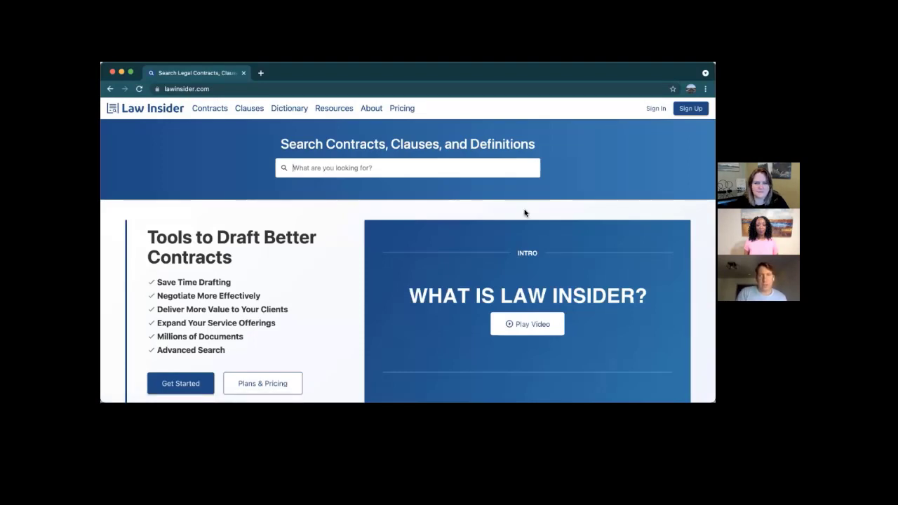
scroll(526, 295, down, 1)
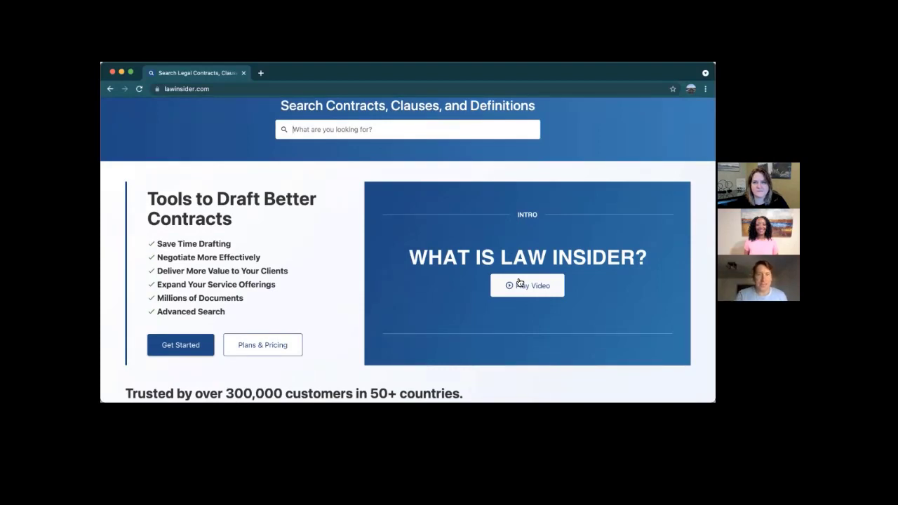
scroll(519, 279, up, 1)
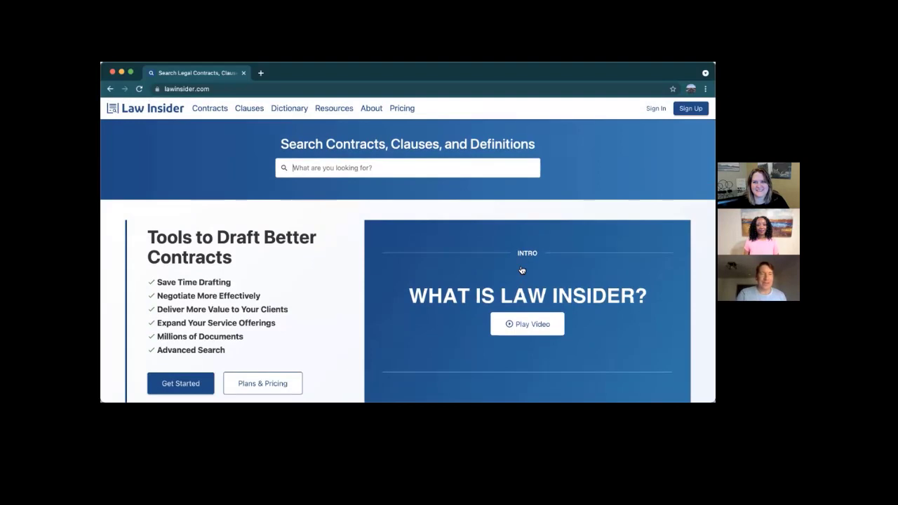
scroll(521, 272, down, 1)
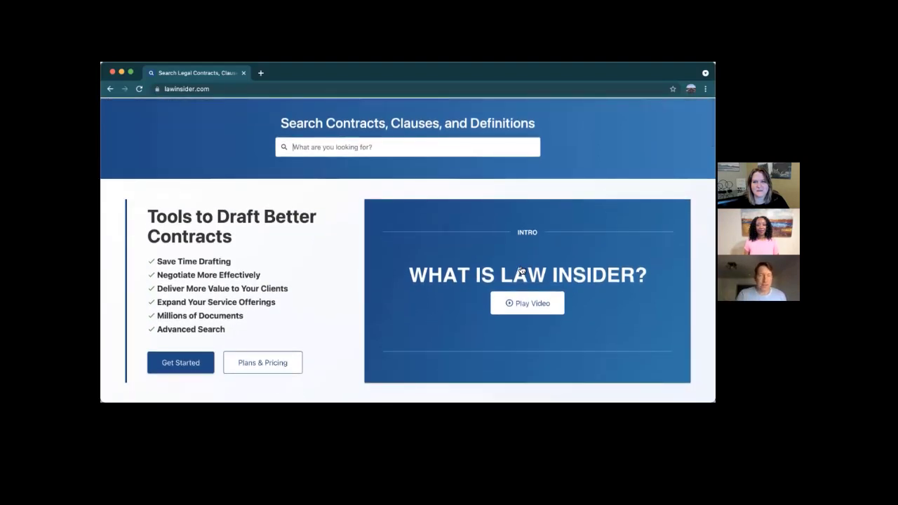
scroll(521, 270, down, 2)
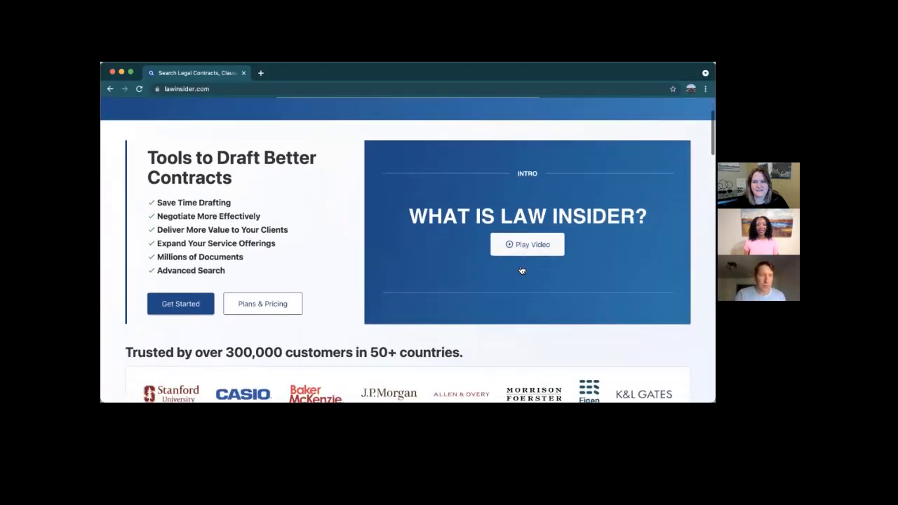
scroll(521, 270, down, 2)
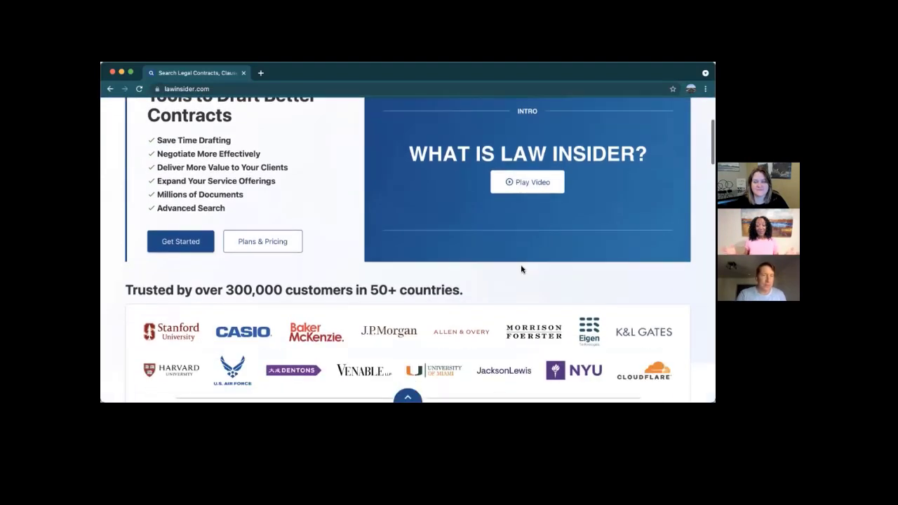
scroll(521, 270, up, 2)
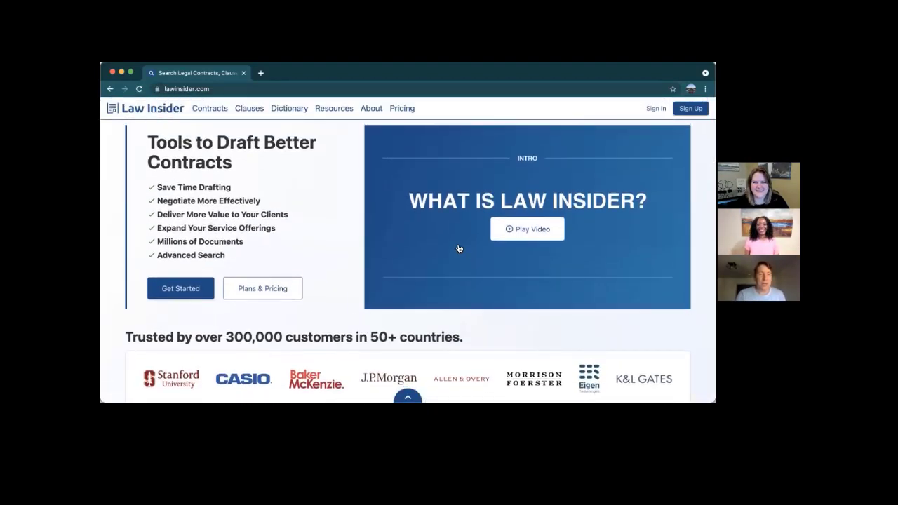
scroll(457, 247, down, 5)
scroll(459, 248, up, 6)
scroll(458, 248, up, 2)
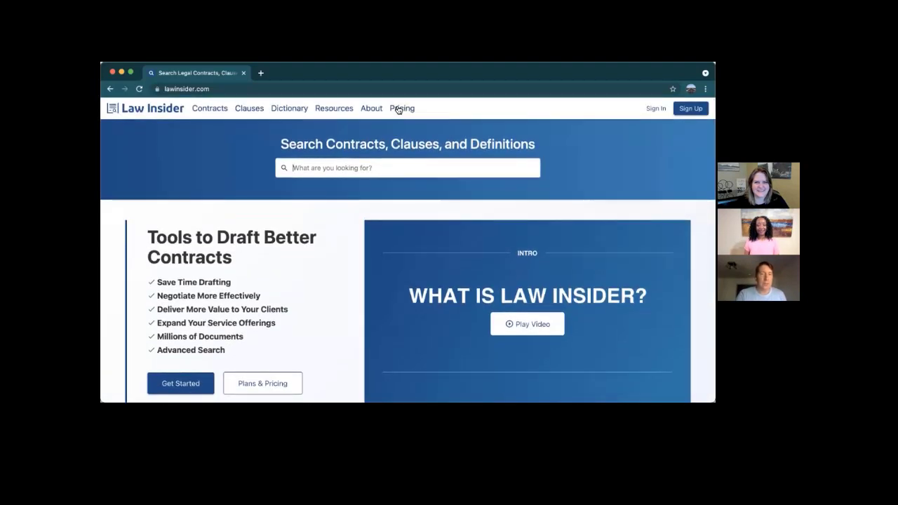
Open the pricing page and highlight the Monthly plan's $1 7-day trial and $29/month price
click(400, 108)
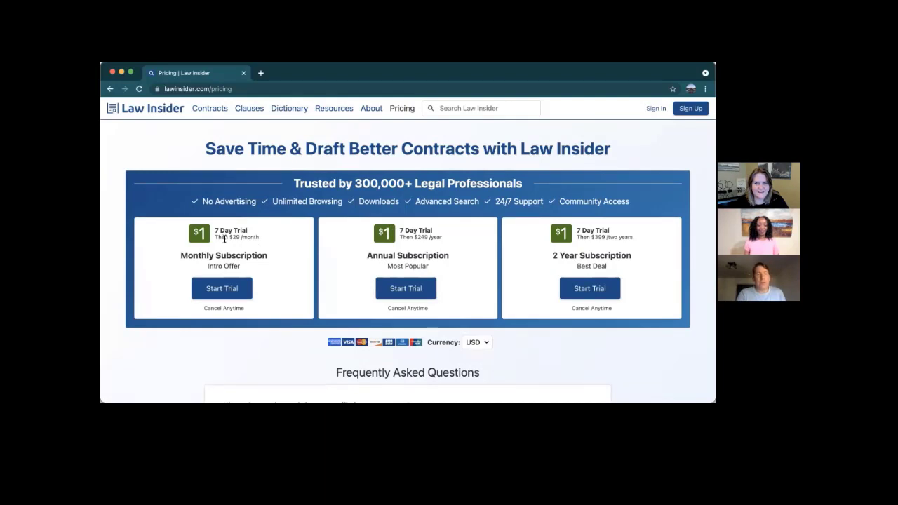
drag(227, 237, 259, 243)
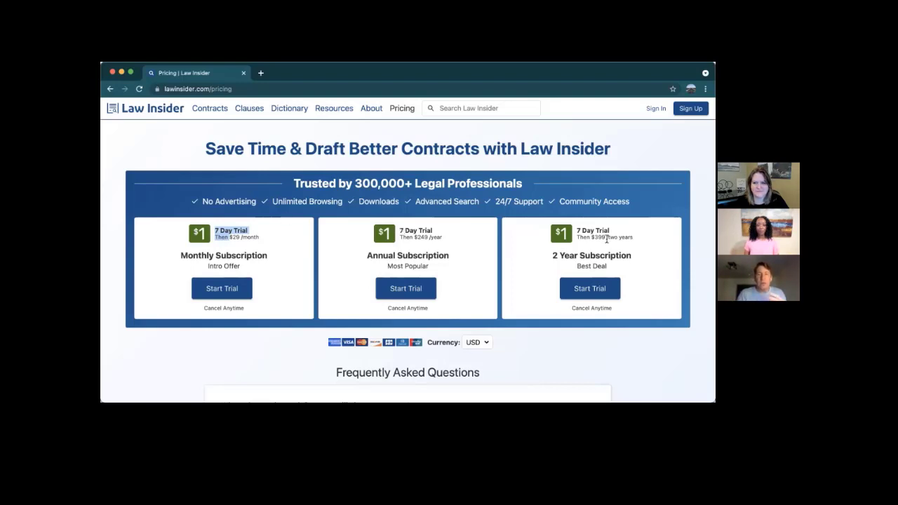
scroll(561, 242, down, 2)
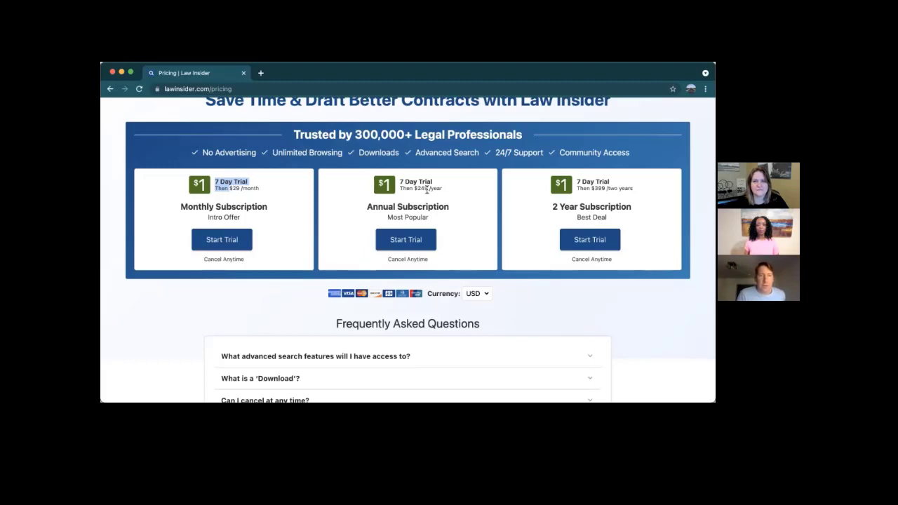
scroll(426, 188, down, 6)
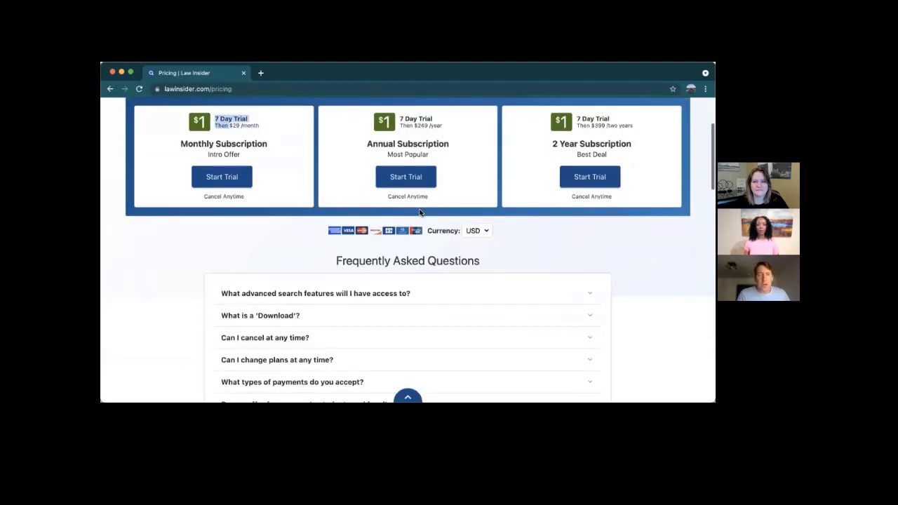
scroll(405, 263, down, 5)
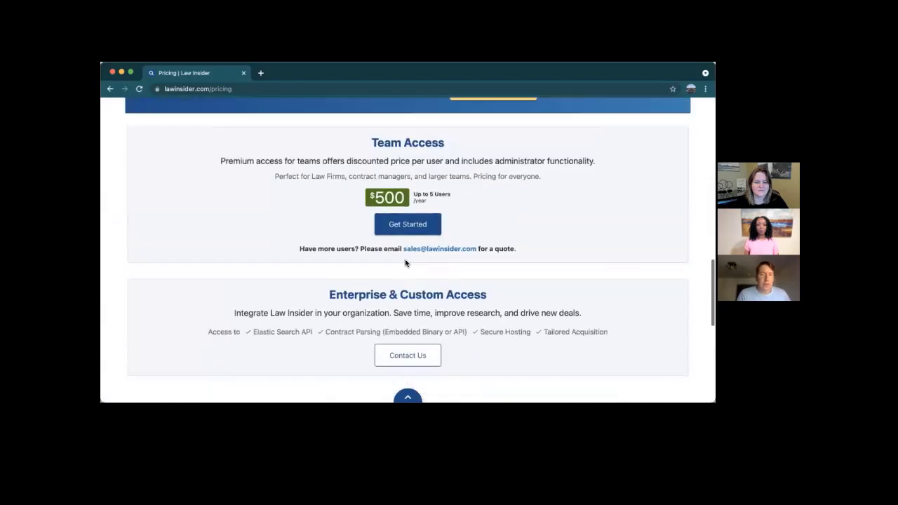
scroll(405, 263, up, 1)
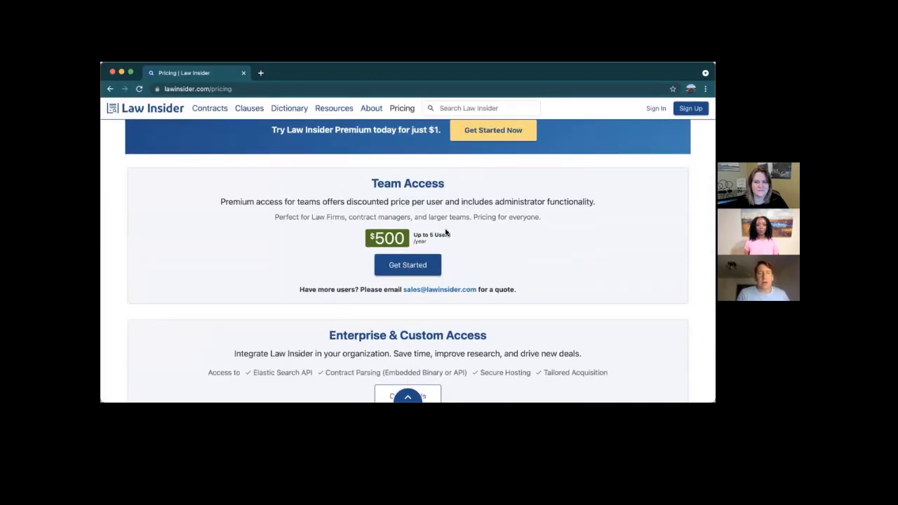
Scroll past Basic Access and Education/Government Access, then back up to the three plans
scroll(467, 255, down, 1)
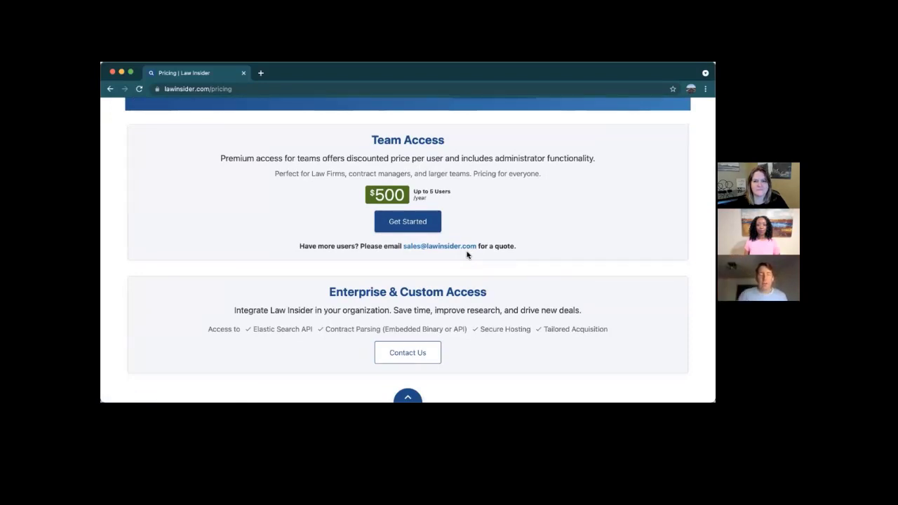
scroll(467, 255, down, 1)
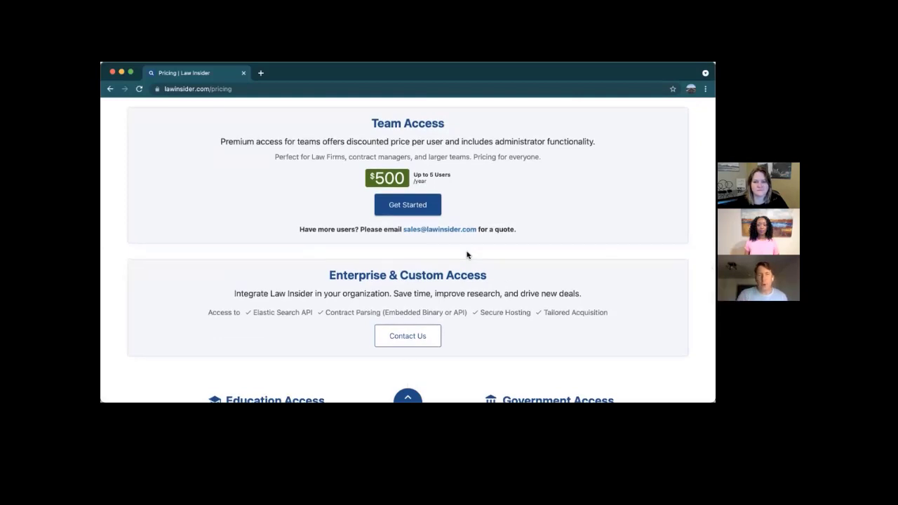
scroll(467, 255, down, 5)
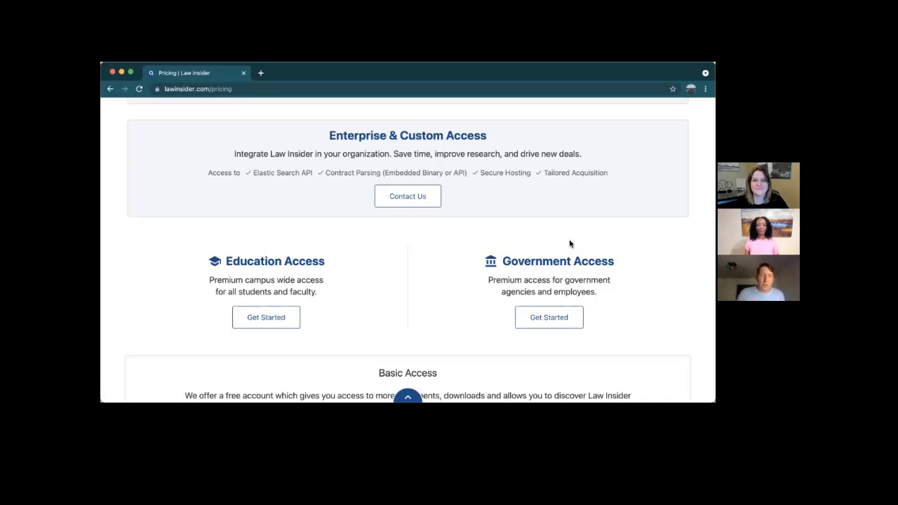
scroll(570, 243, down, 4)
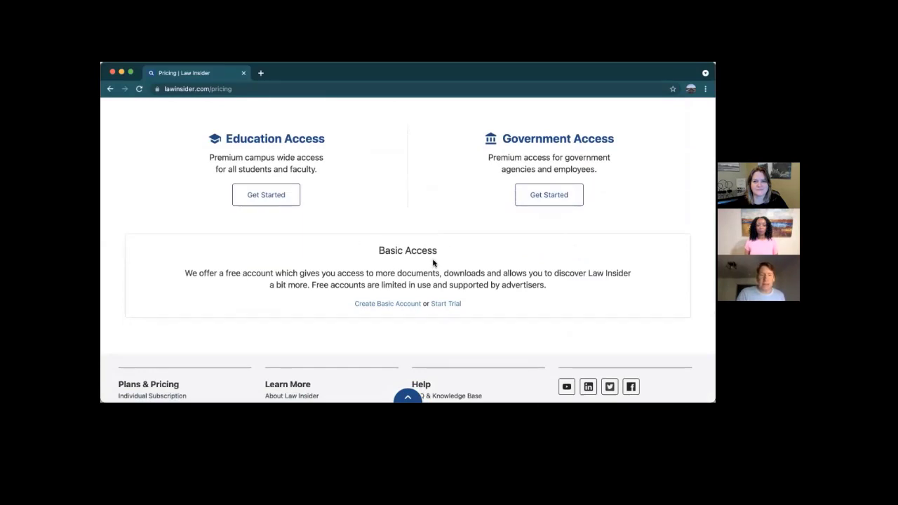
scroll(433, 262, down, 2)
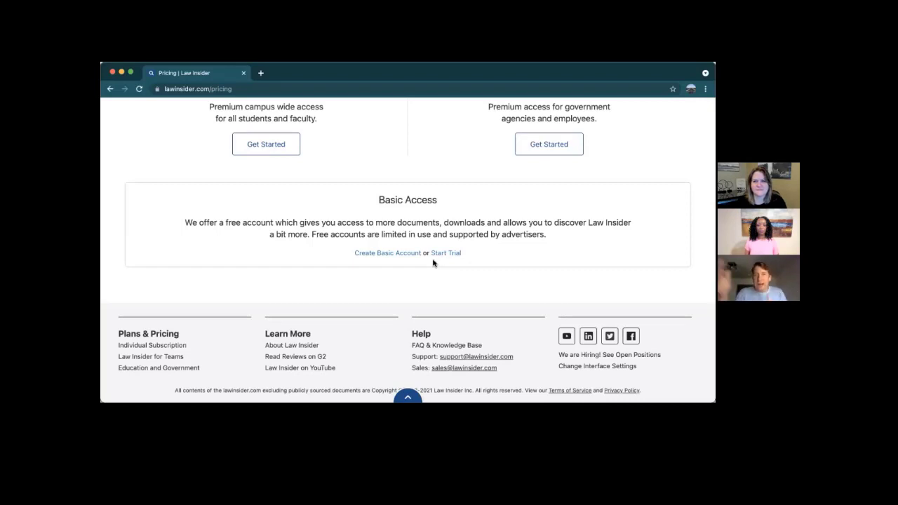
scroll(432, 263, up, 1)
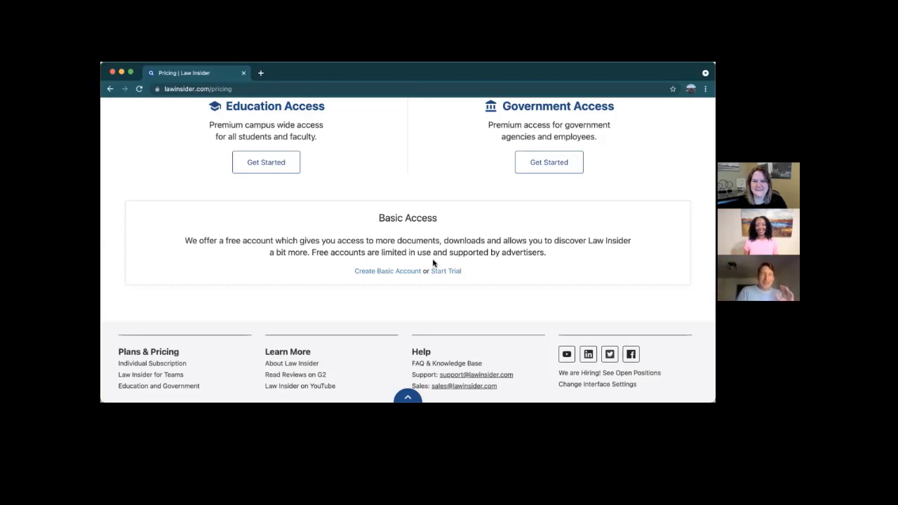
scroll(433, 263, up, 10)
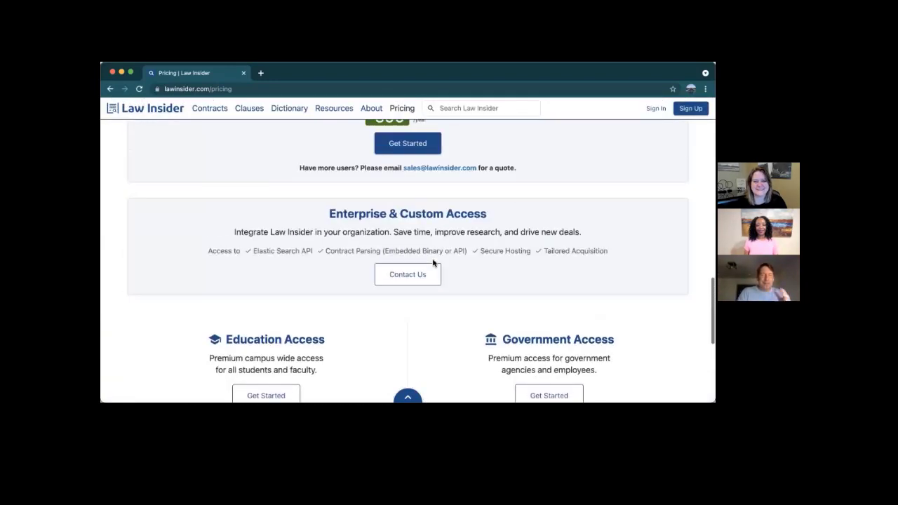
scroll(432, 263, up, 15)
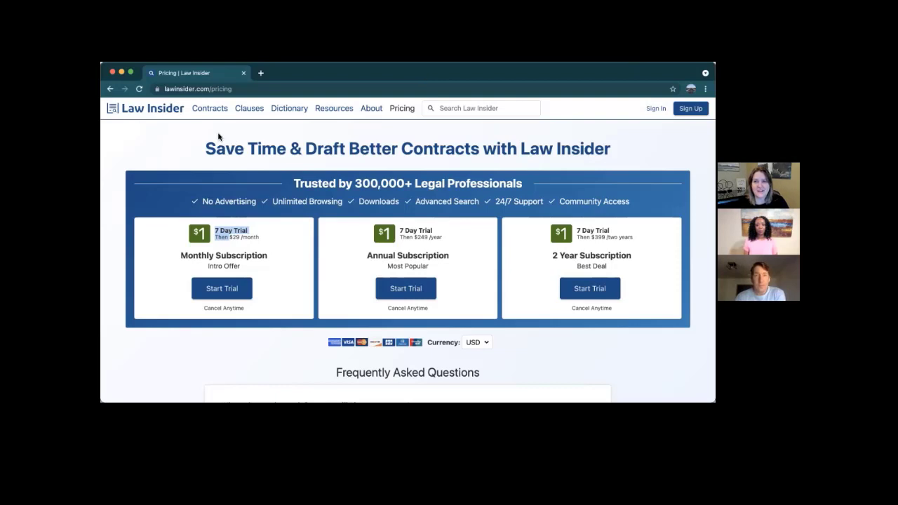
Leave the pricing page for the signed-out Law Insider home page using the header logo
mouse_move(208, 112)
click(178, 106)
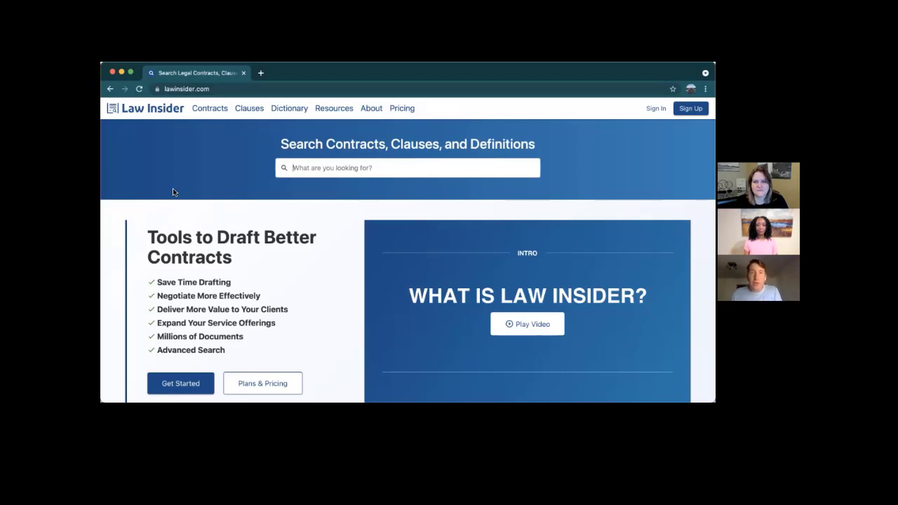
Go to es.lawinsider.com to load the Spanish-language Law Insider site
click(186, 89)
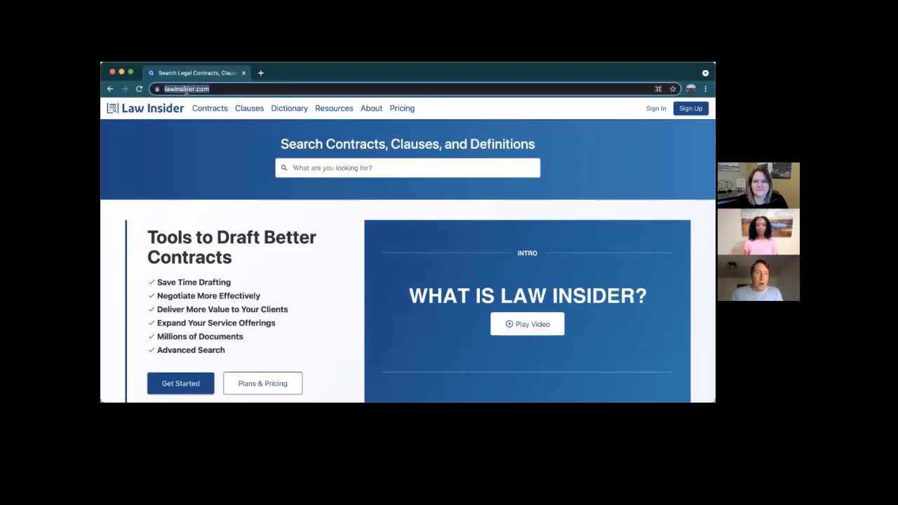
text(es.lawin)
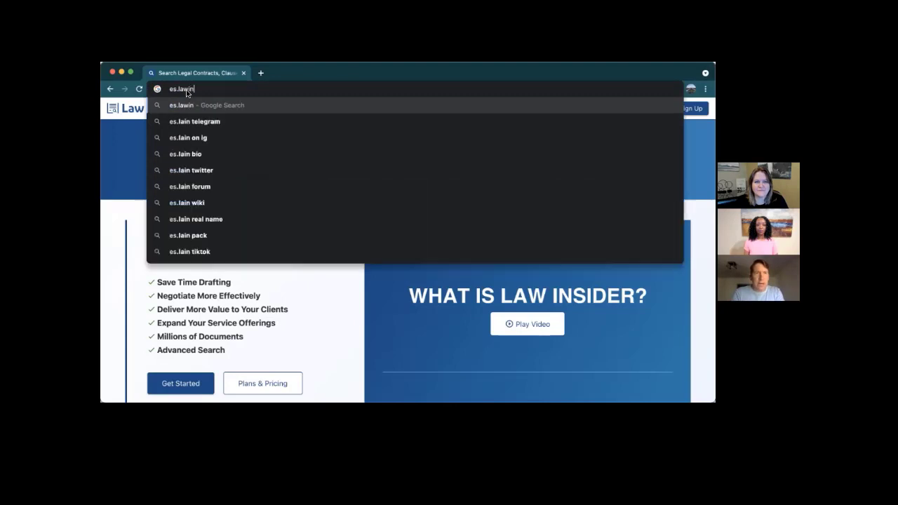
text(sider.com)
key(Return)
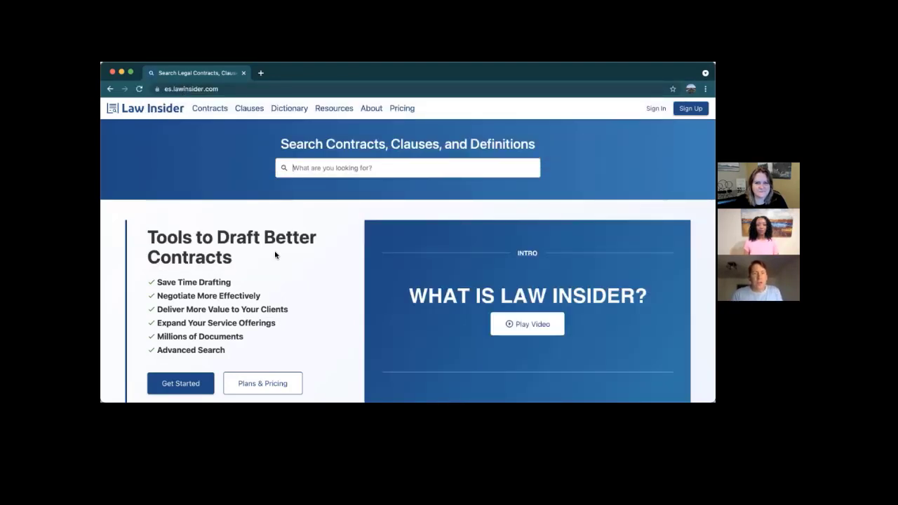
Browse the Spanish contracts by tag and scroll the type list to Modelo De Contrato (239)
mouse_move(204, 119)
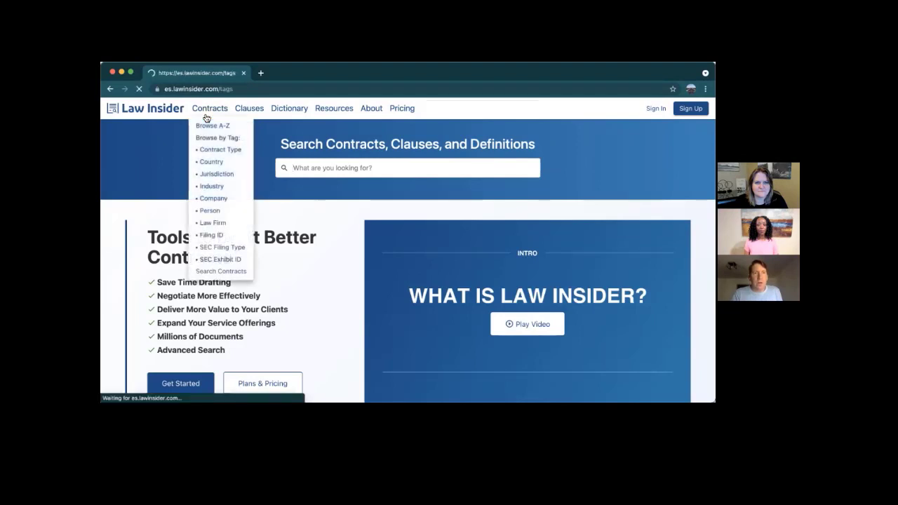
click(211, 139)
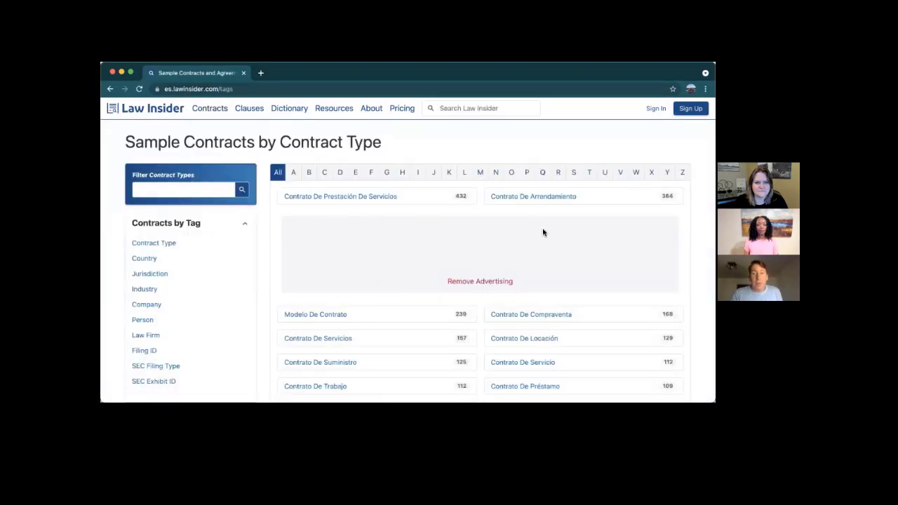
scroll(591, 212, down, 2)
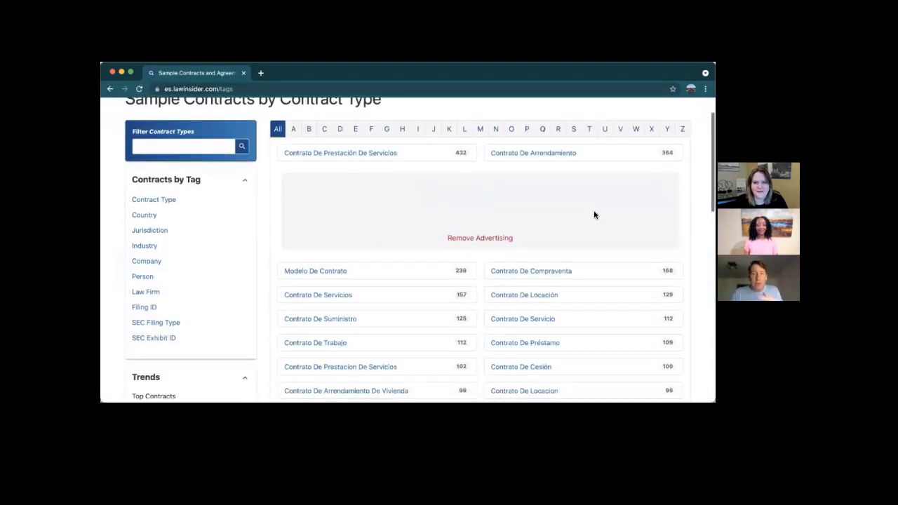
scroll(502, 202, down, 3)
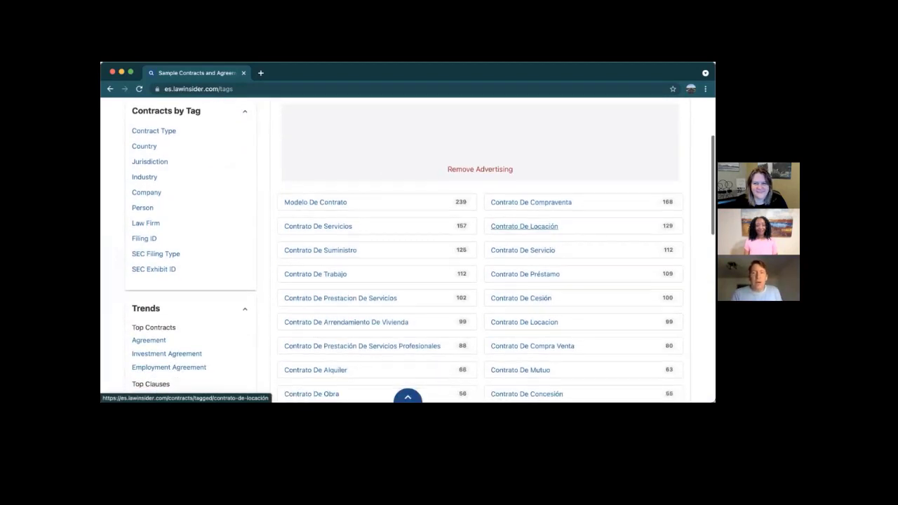
click(378, 190)
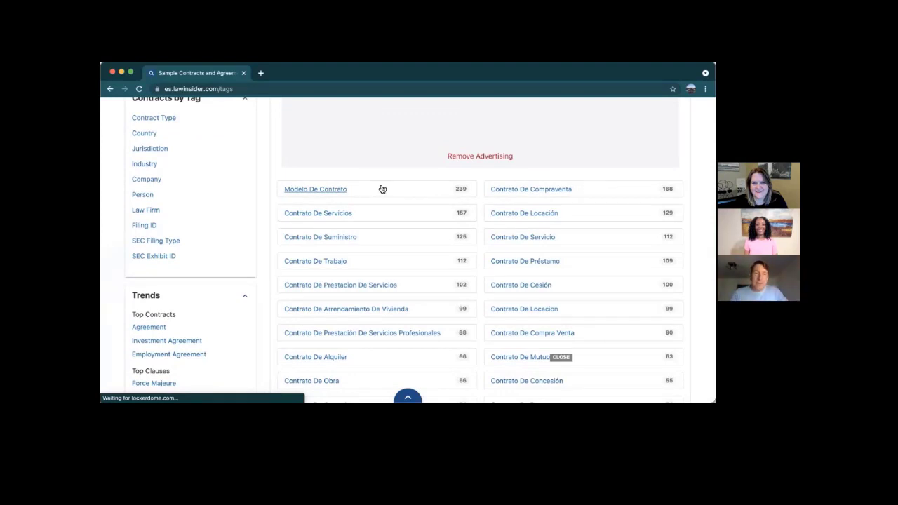
scroll(382, 189, up, 2)
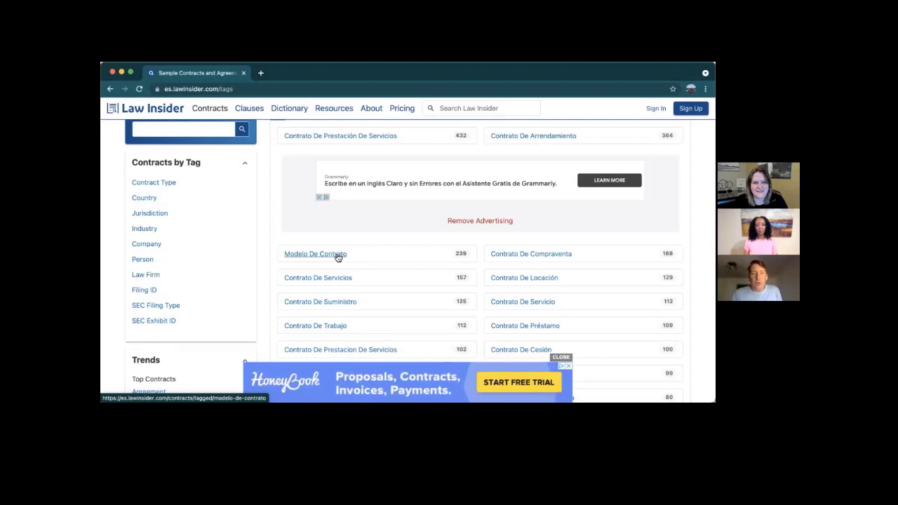
Open Modelo De Contrato and scroll through its Spanish sample contracts, then back toward the top
click(337, 258)
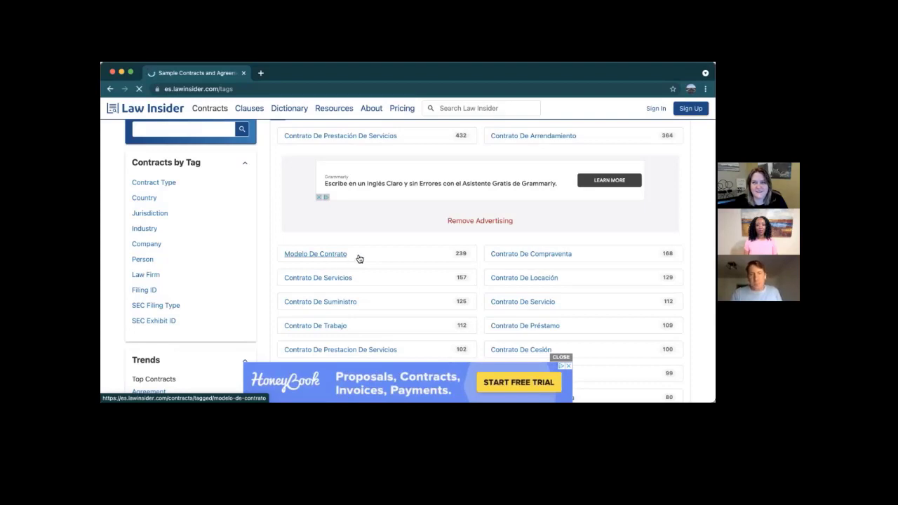
scroll(358, 258, down, 3)
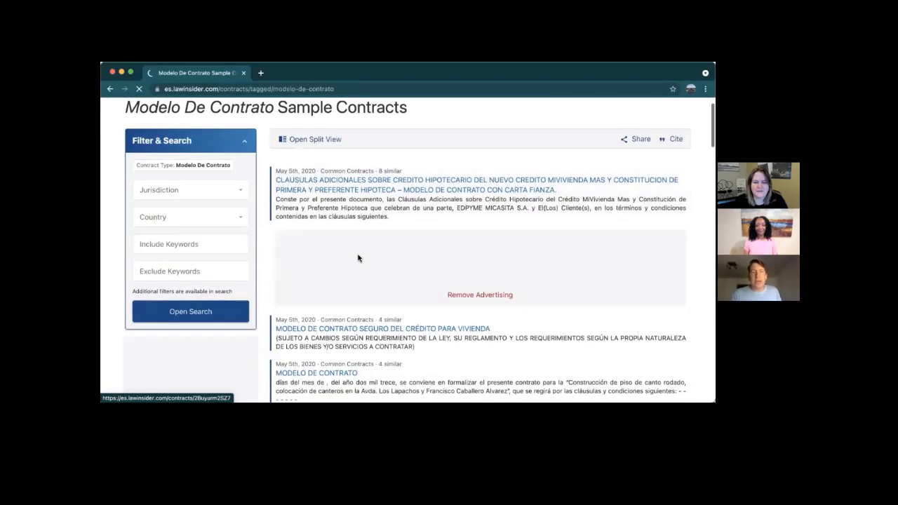
scroll(358, 258, down, 2)
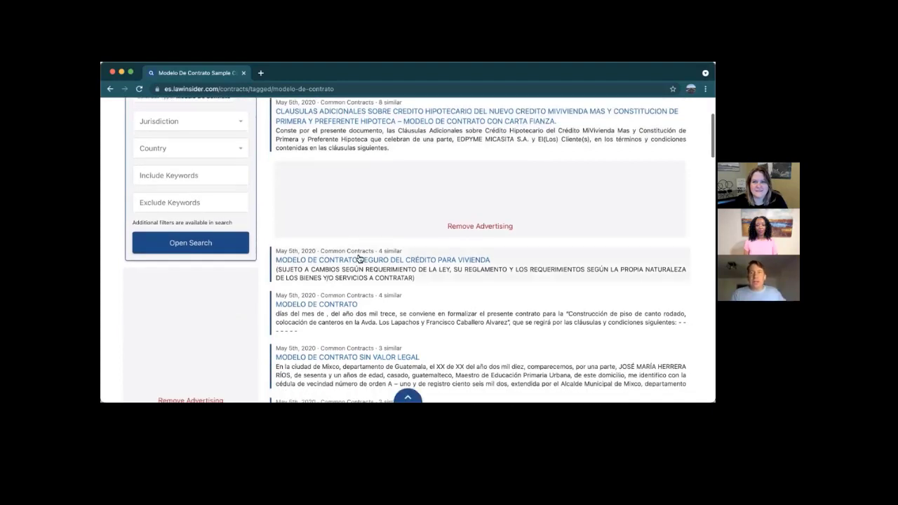
scroll(358, 259, down, 3)
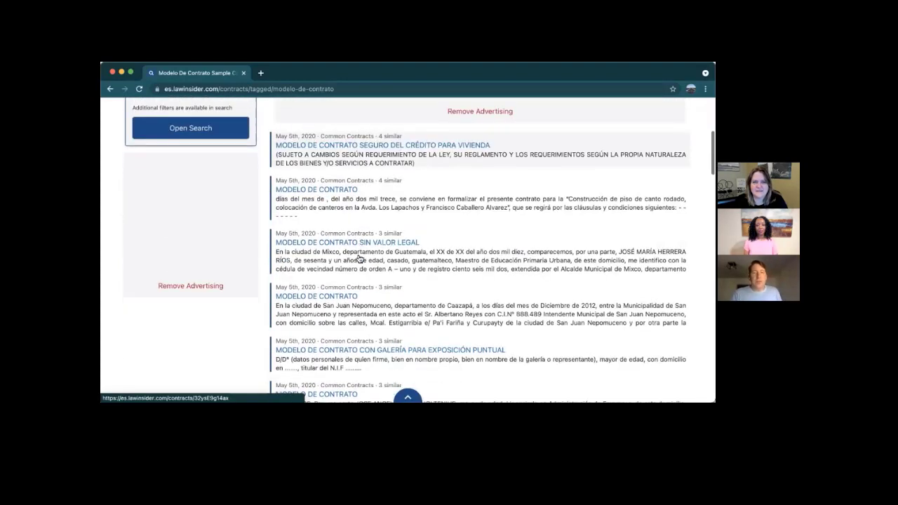
scroll(358, 259, down, 4)
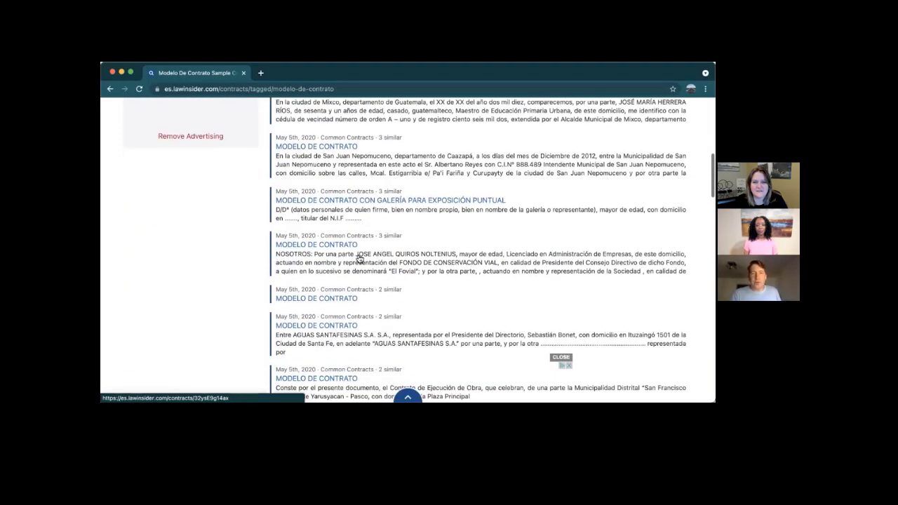
scroll(358, 258, up, 10)
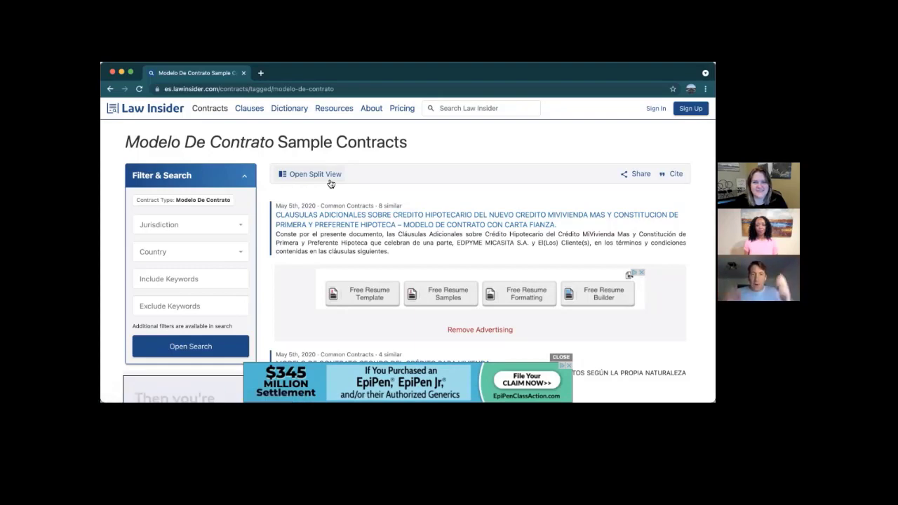
Return to the Spanish home page, then load the English lawinsider.com site from the address bar
click(159, 111)
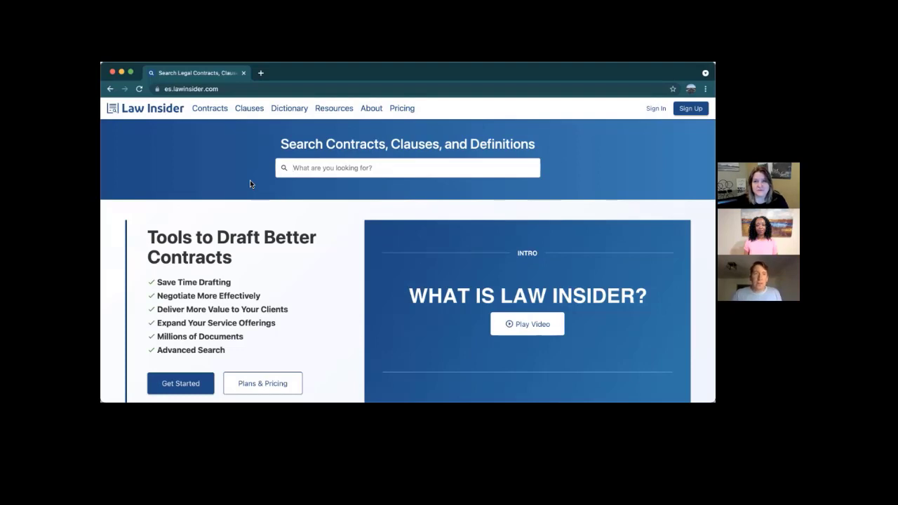
click(227, 90)
text(lawin)
key(Return)
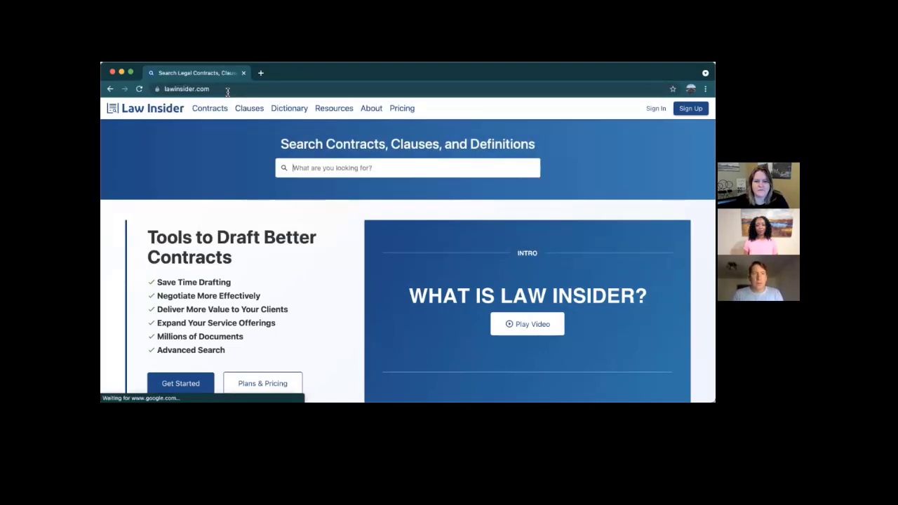